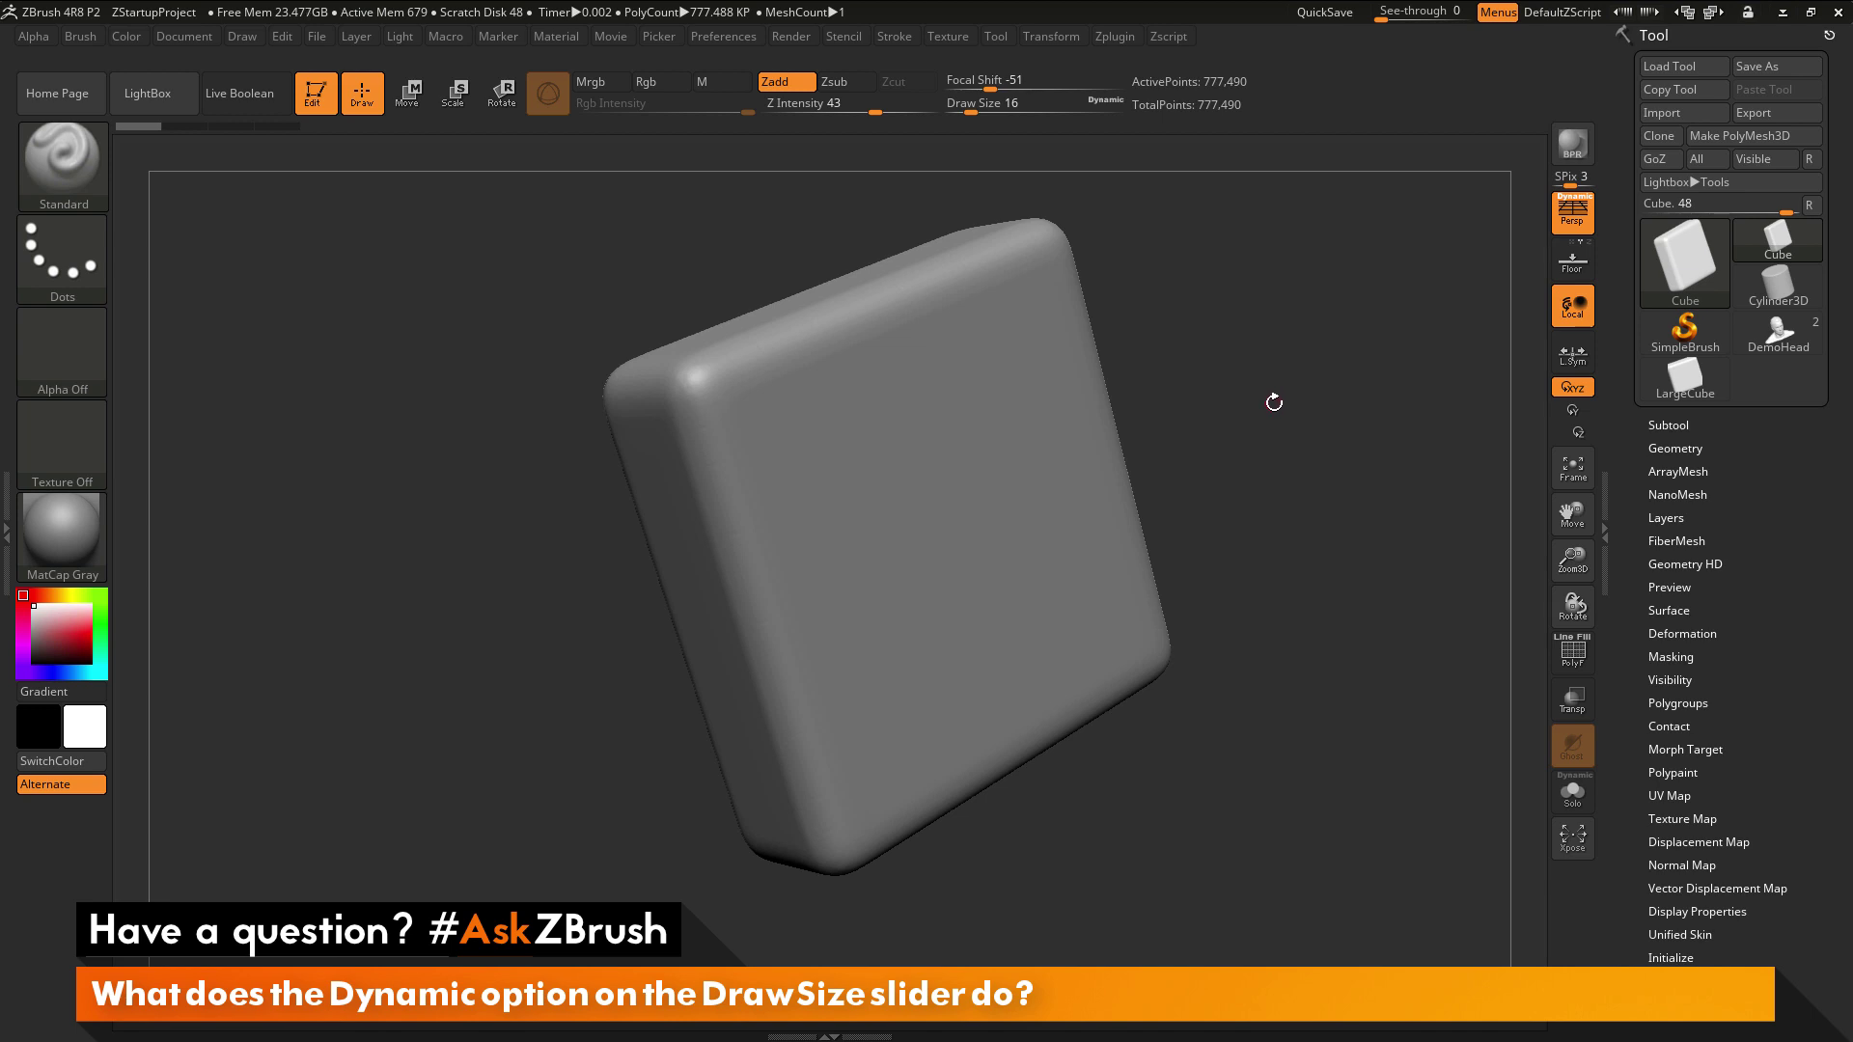
# Step: Orbit the cube to inspect its sides, briefly toggling the polygon wireframe on and off
pyautogui.moveTo(1280, 399); pyautogui.dragTo(1271, 413)
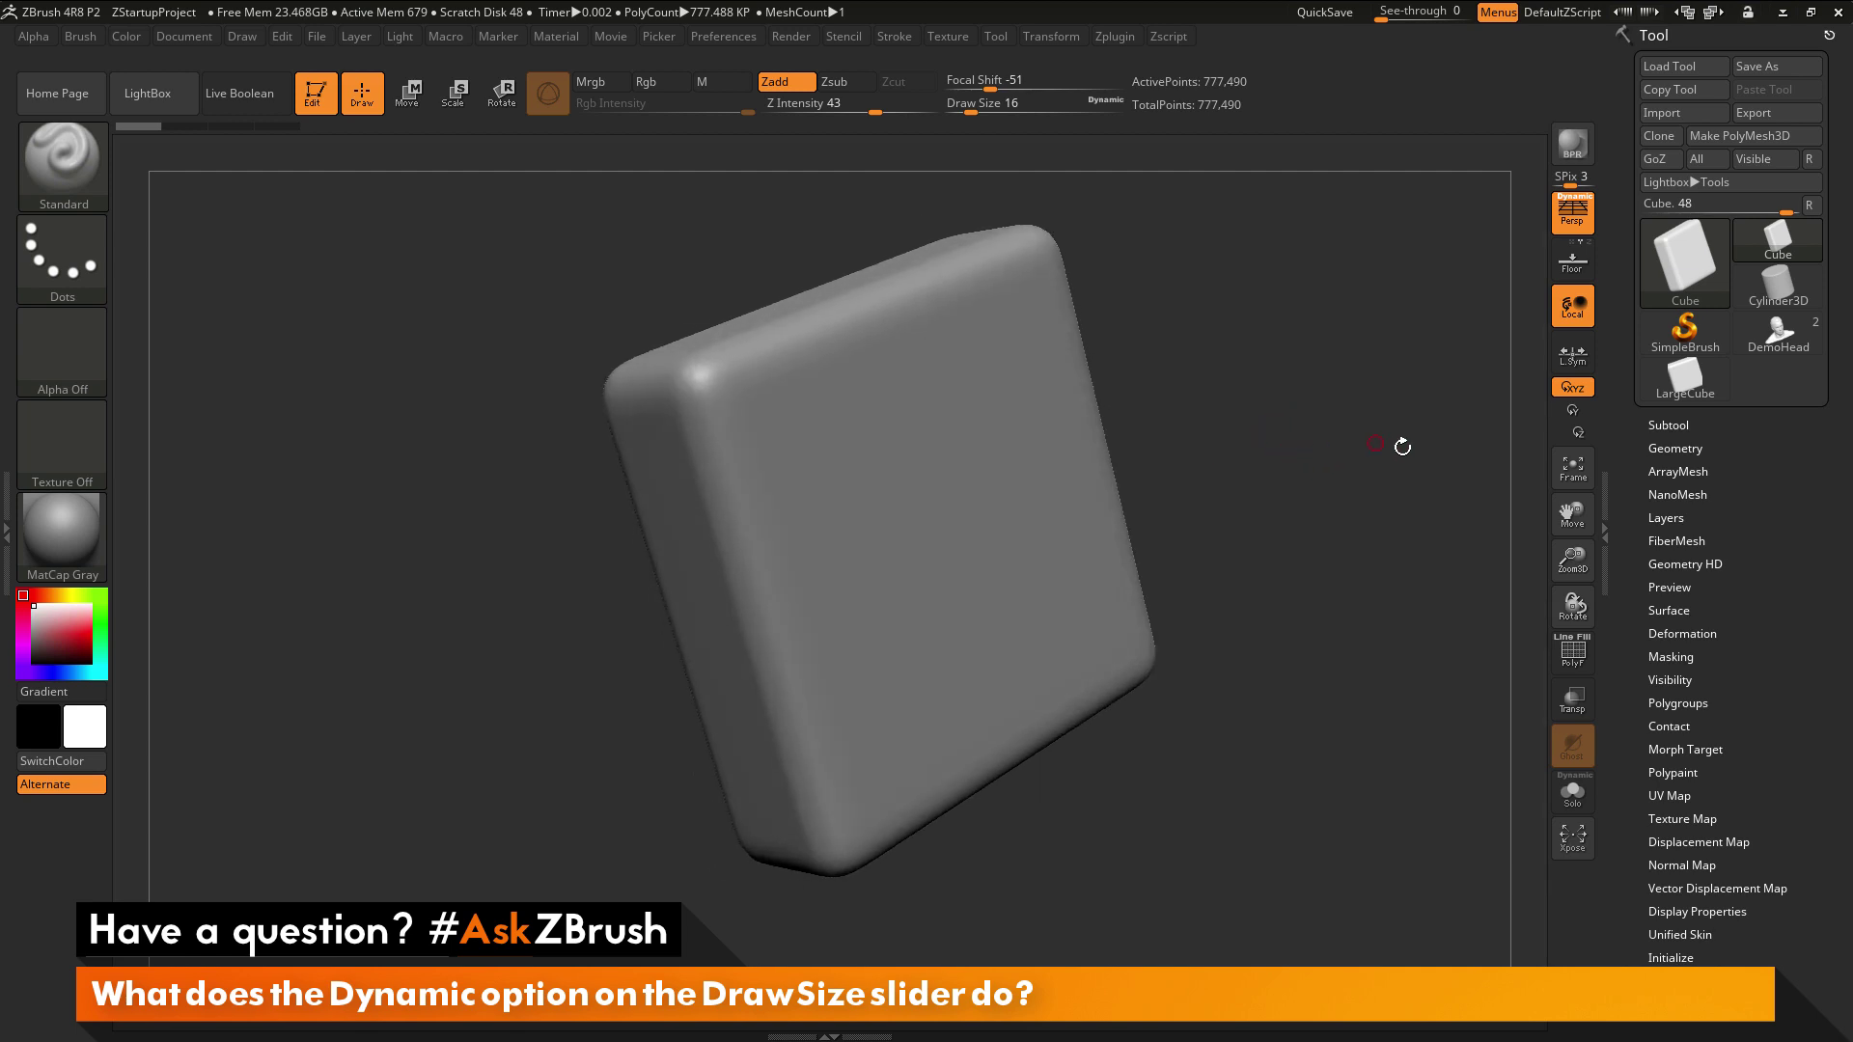
pyautogui.click(1564, 653)
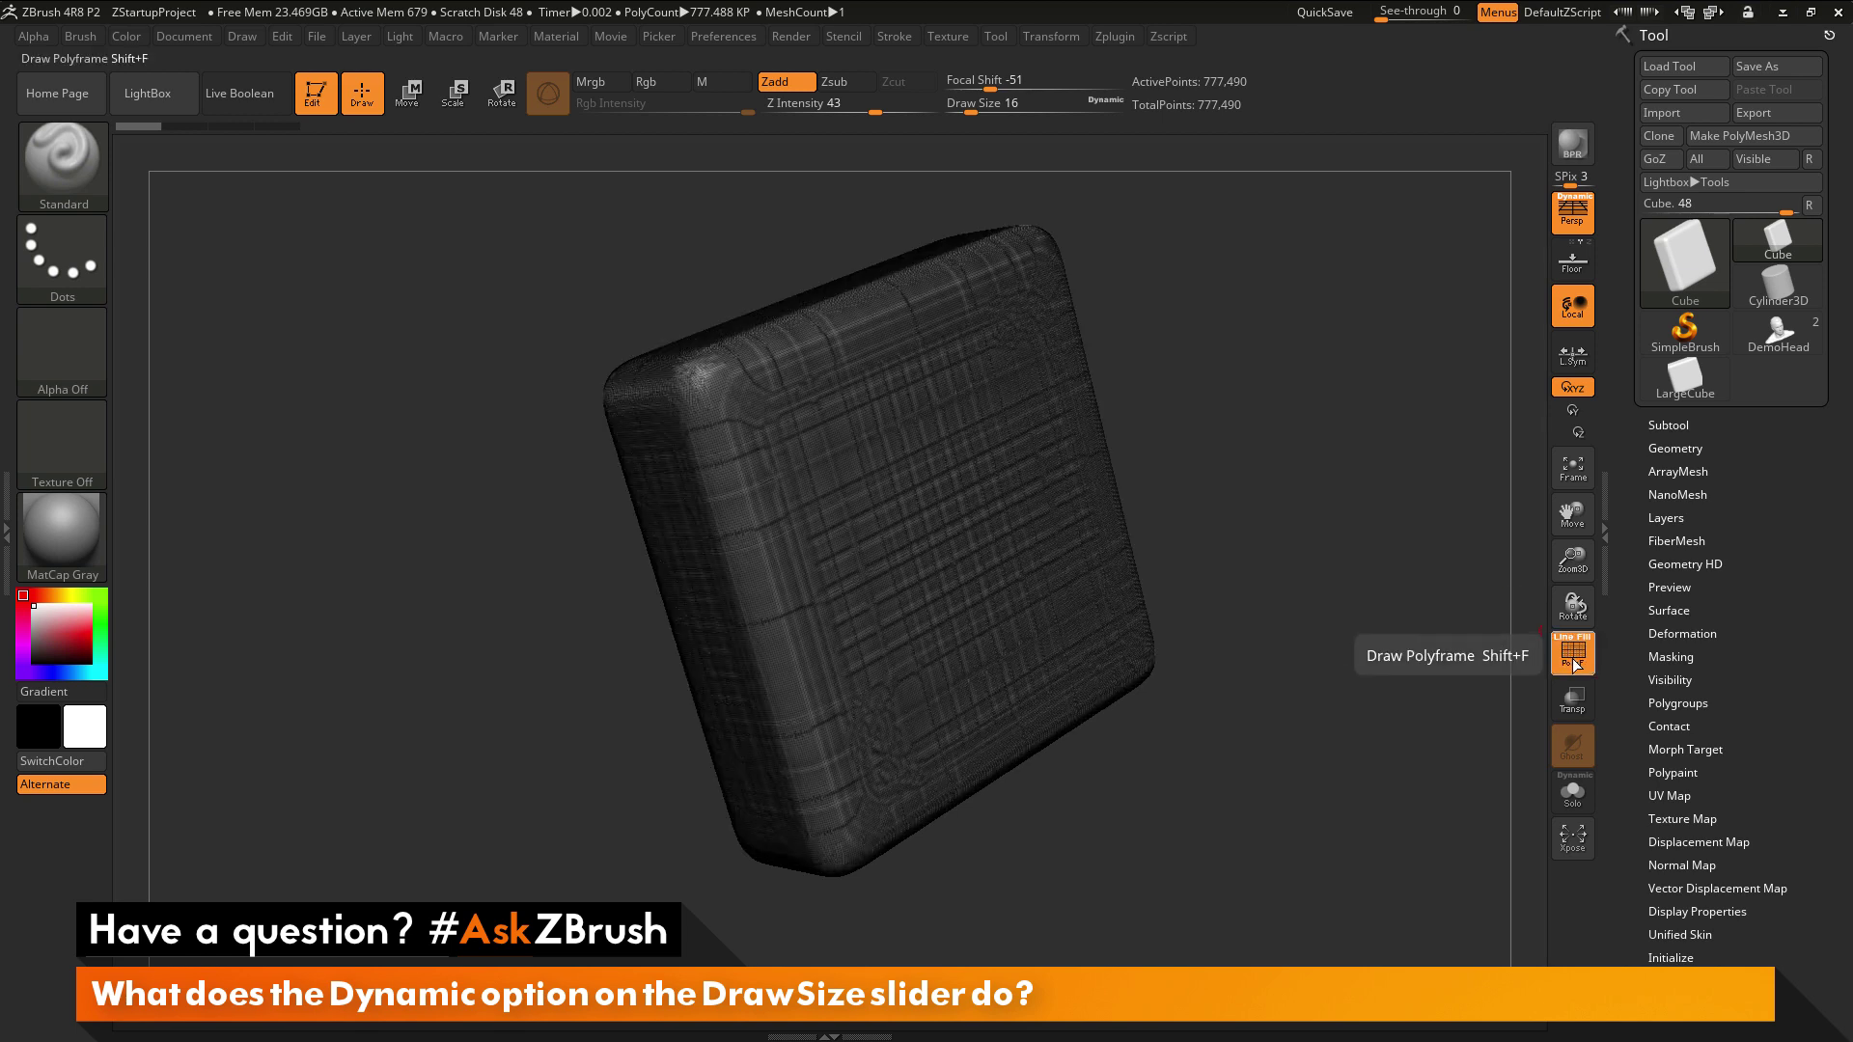
pyautogui.click(1574, 662)
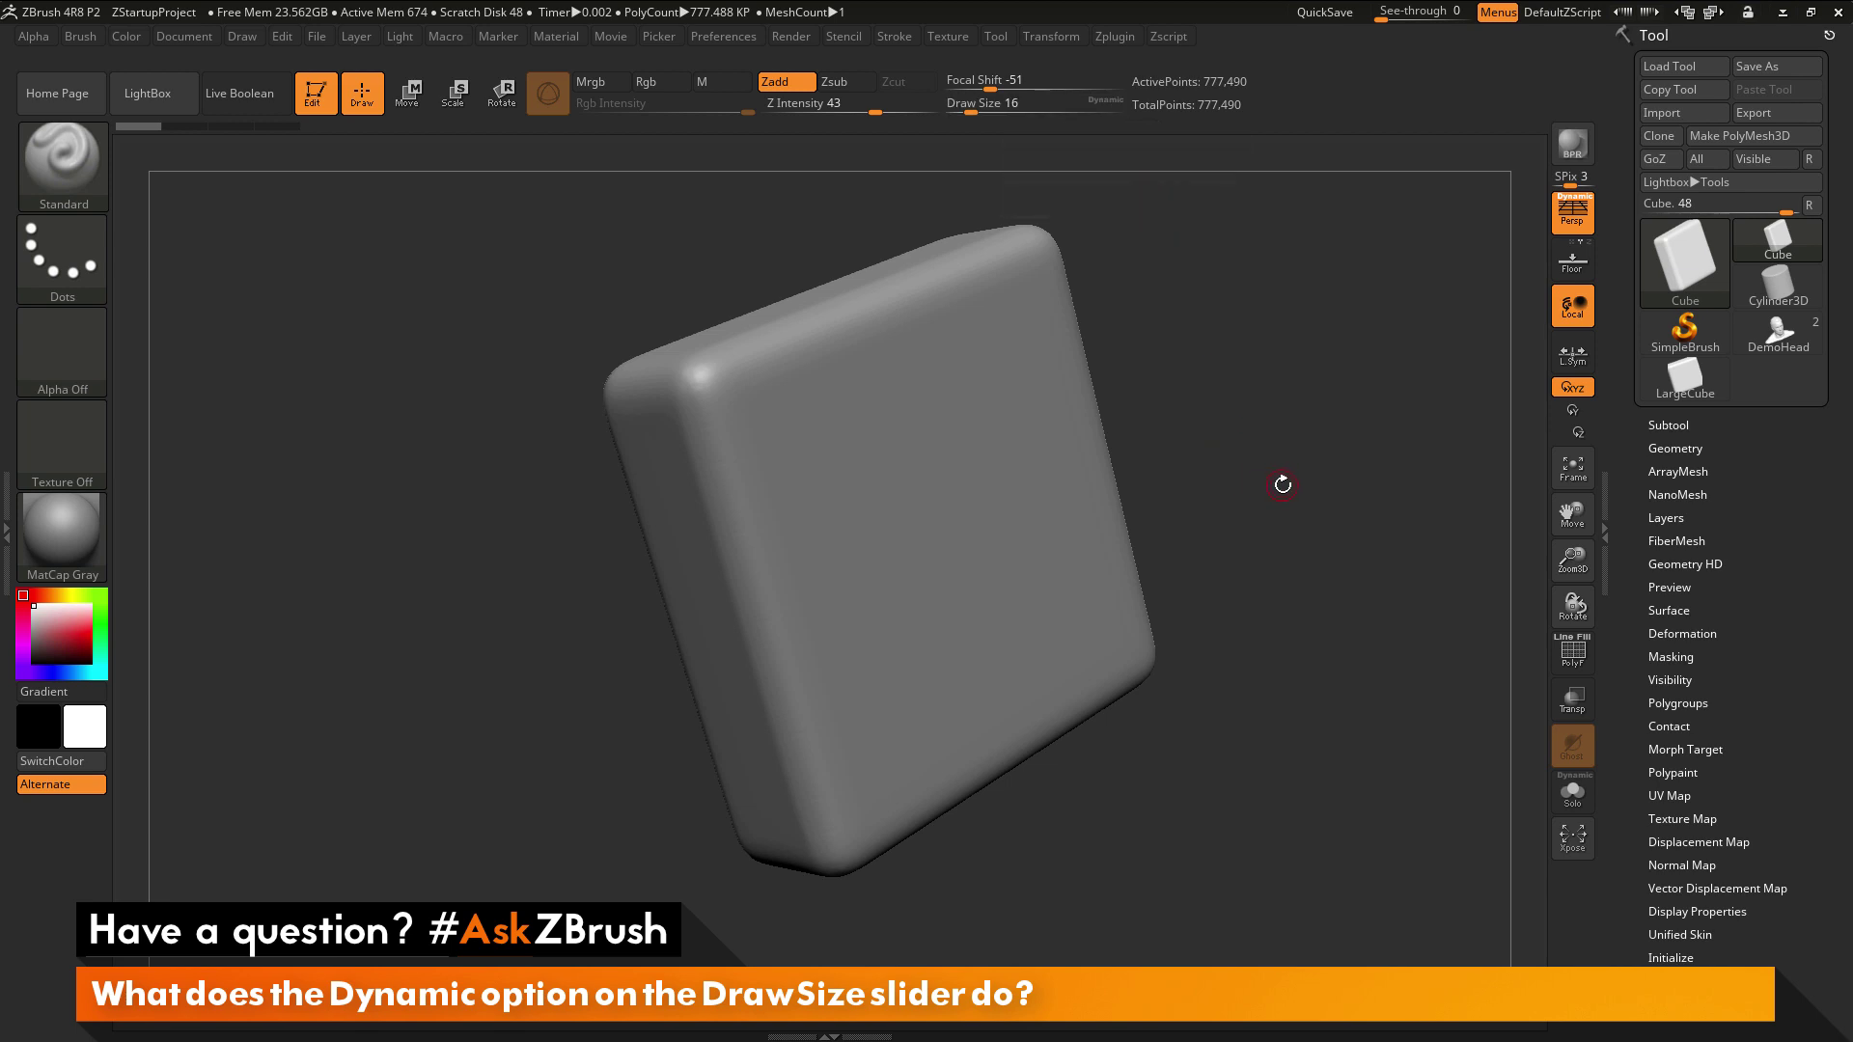
# Step: Sculpt a thin wavy S-shaped raised stroke across the cube's face at Draw Size 16
pyautogui.moveTo(1263, 420)
pyautogui.mouseDown()
pyautogui.moveTo(1302, 368)
pyautogui.moveTo(1407, 319)
pyautogui.moveTo(1373, 385)
pyautogui.moveTo(1410, 331)
pyautogui.moveTo(1380, 360)
pyautogui.mouseUp()
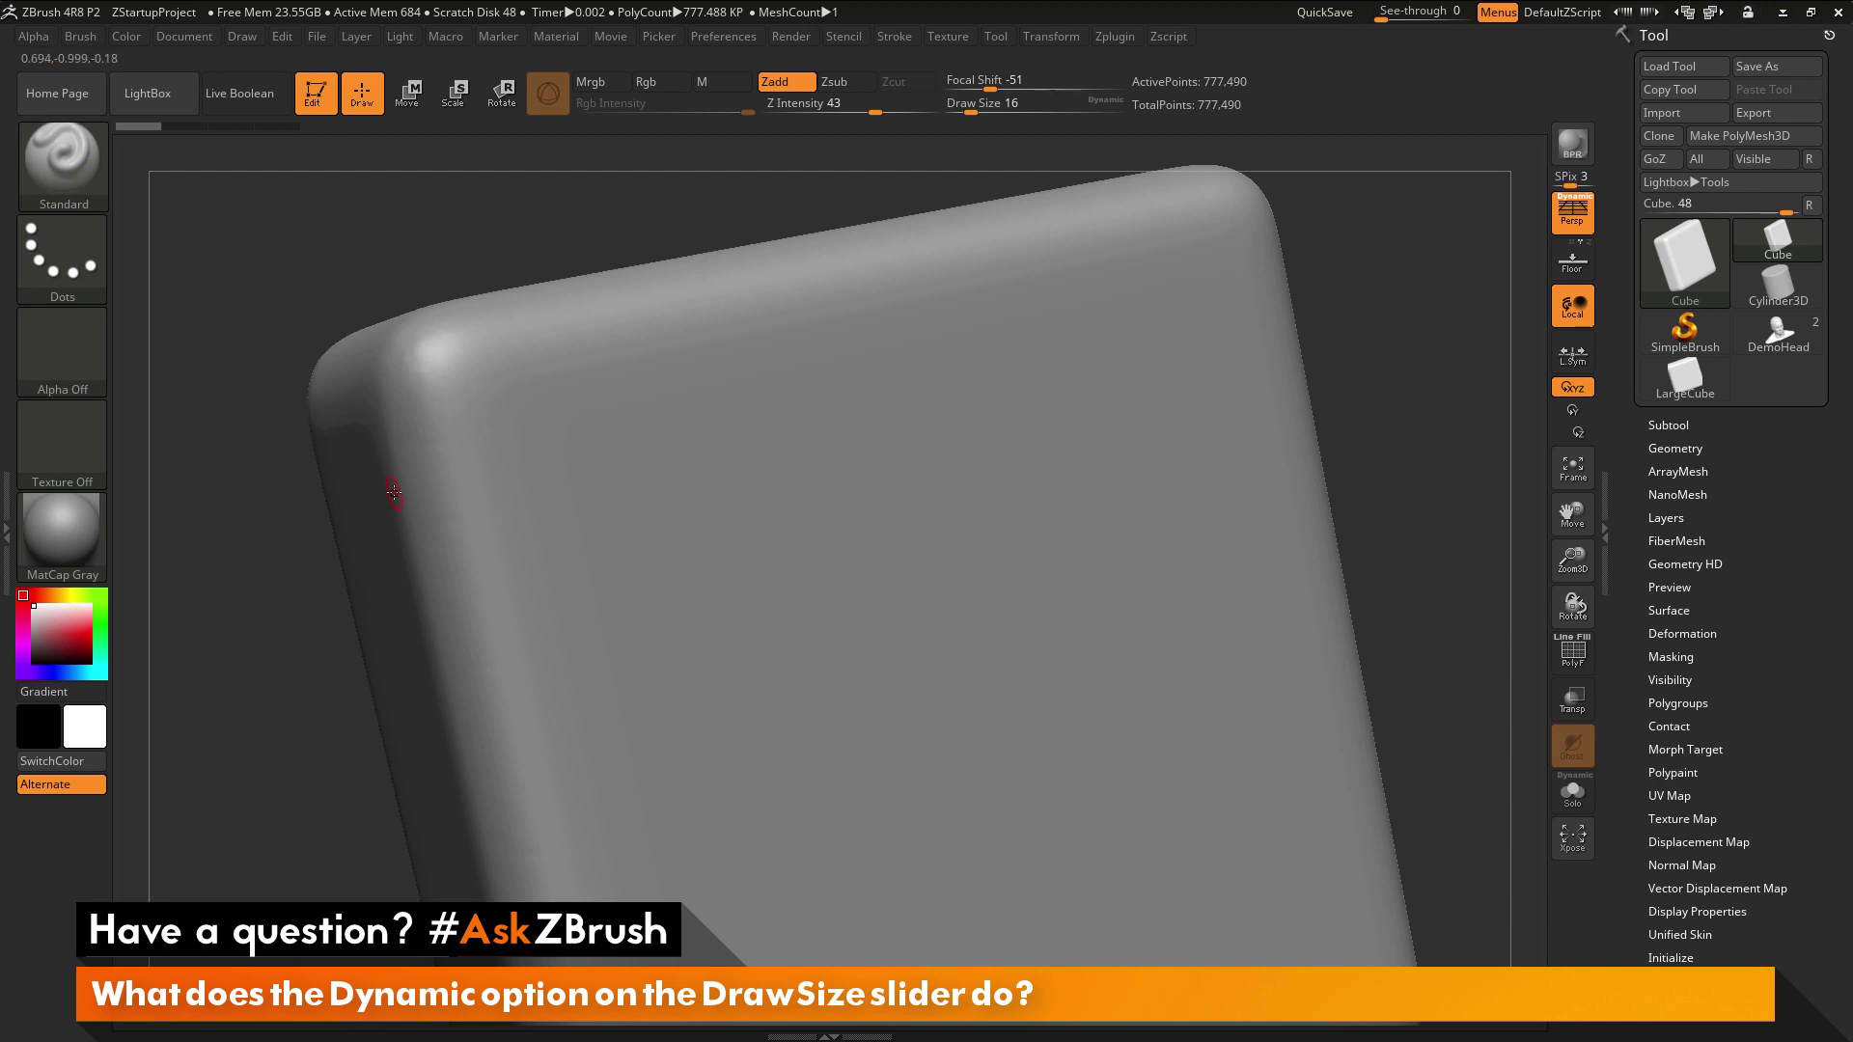
pyautogui.moveTo(396, 485)
pyautogui.mouseDown()
pyautogui.moveTo(562, 514)
pyautogui.moveTo(949, 381)
pyautogui.moveTo(1135, 378)
pyautogui.moveTo(1207, 477)
pyautogui.moveTo(1108, 605)
pyautogui.moveTo(902, 662)
pyautogui.moveTo(804, 760)
pyautogui.moveTo(825, 801)
pyautogui.mouseUp()
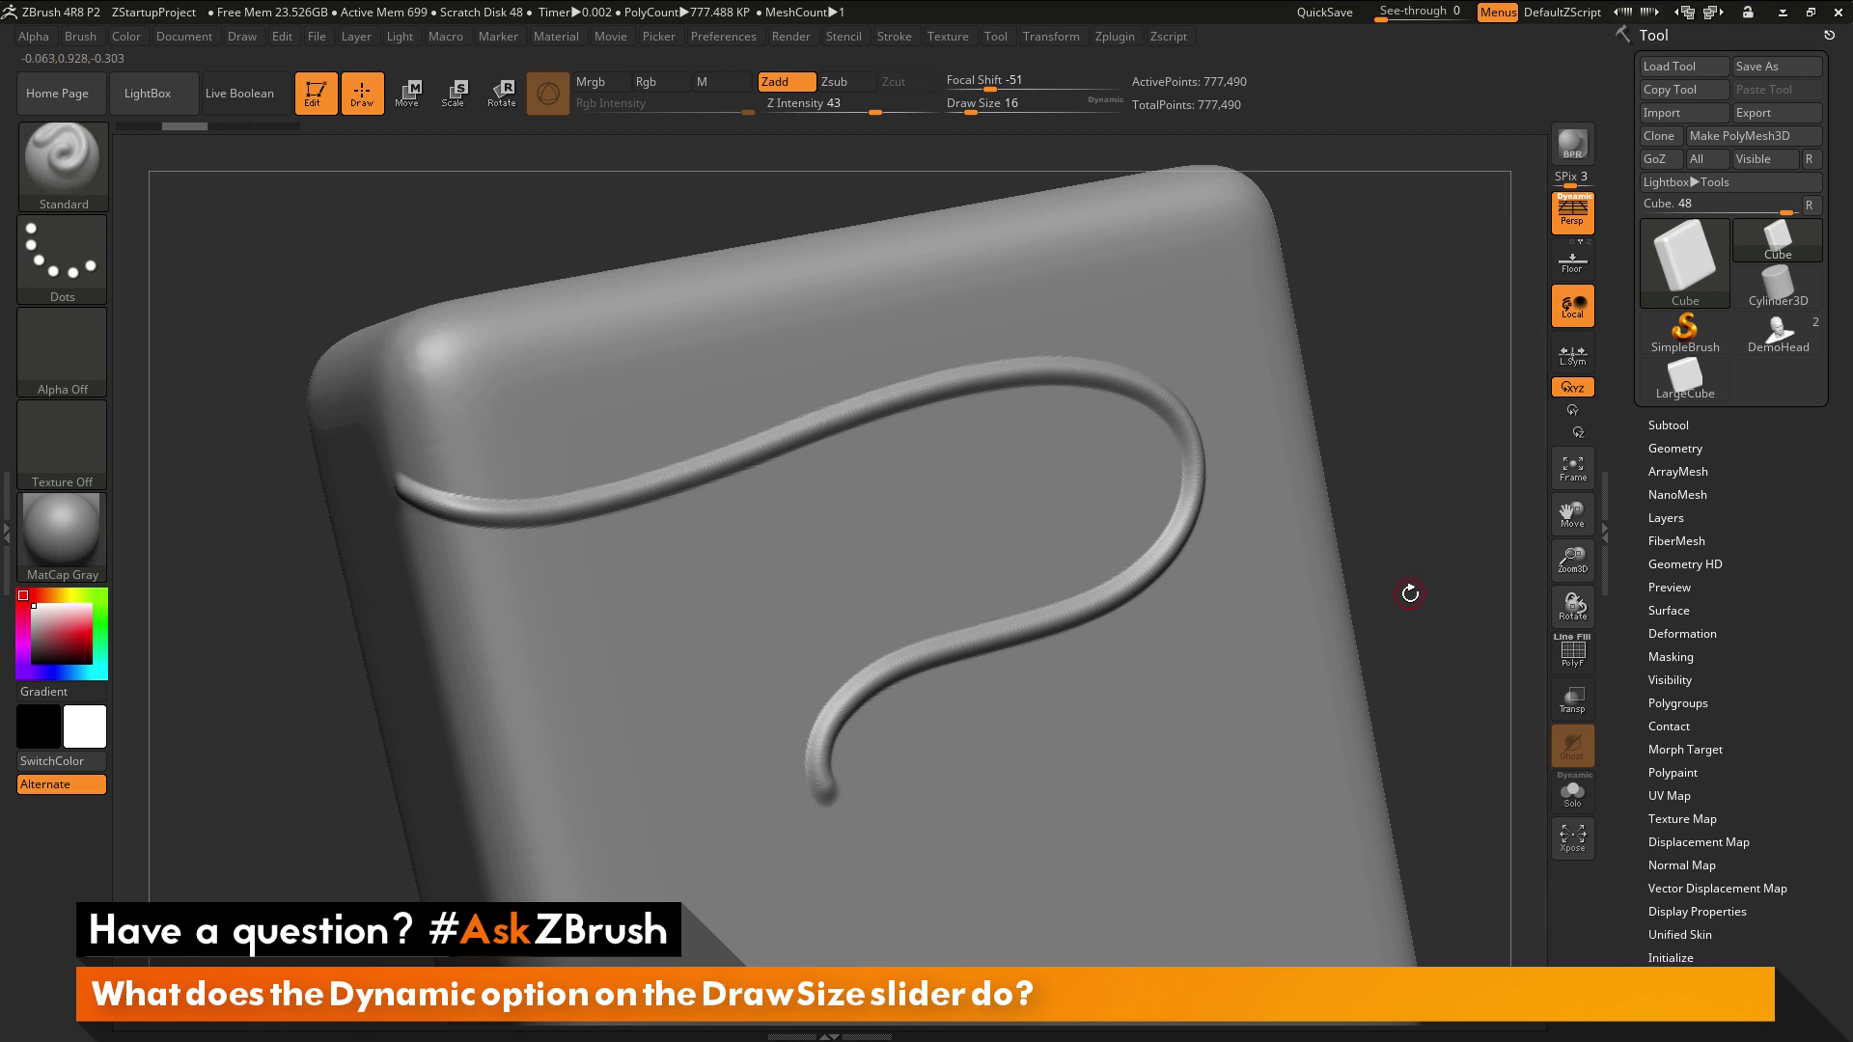
pyautogui.moveTo(1411, 618)
pyautogui.mouseDown()
pyautogui.moveTo(1315, 599)
pyautogui.moveTo(1365, 588)
pyautogui.moveTo(1327, 499)
pyautogui.moveTo(1361, 591)
pyautogui.moveTo(1352, 559)
pyautogui.moveTo(1357, 591)
pyautogui.moveTo(1093, 535)
pyautogui.moveTo(1046, 686)
pyautogui.moveTo(844, 628)
pyautogui.mouseUp()
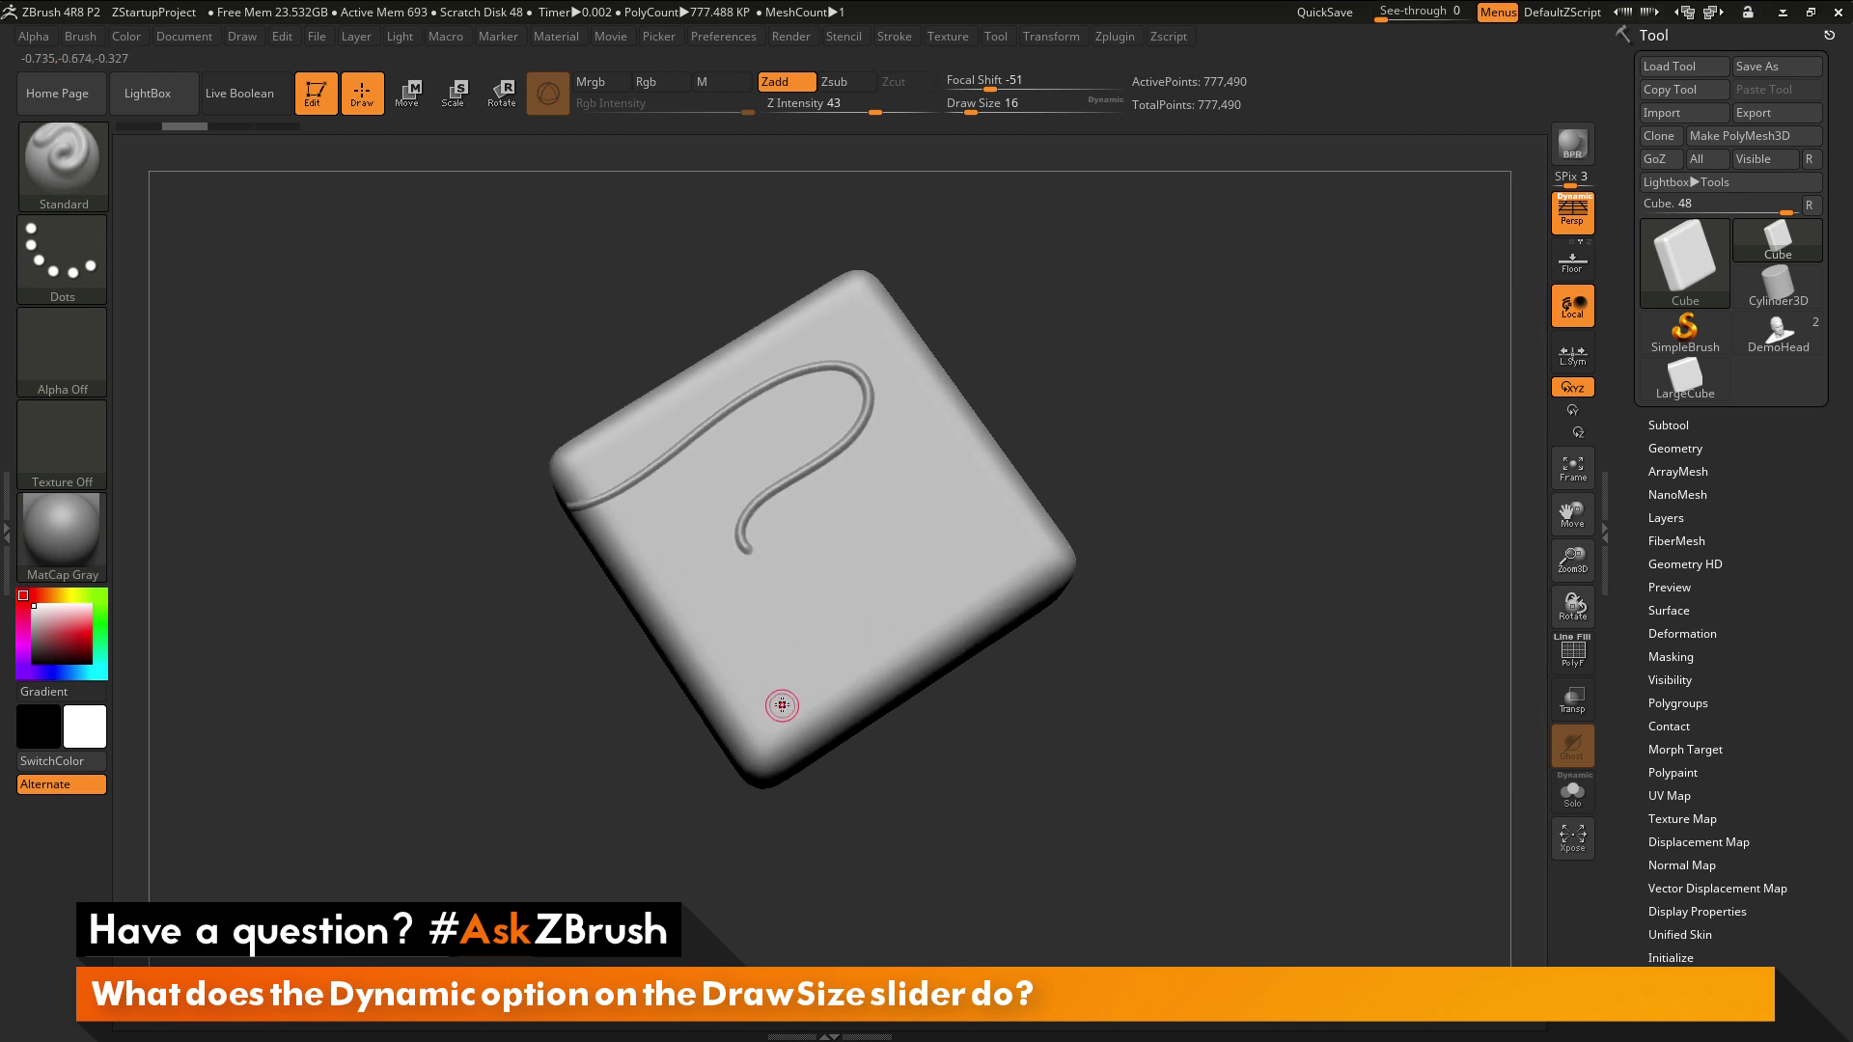
# Step: Draw a hook-shaped raised stroke beside the wavy line, keeping it unsmoothed
pyautogui.moveTo(779, 693)
pyautogui.mouseDown()
pyautogui.moveTo(935, 591)
pyautogui.moveTo(974, 542)
pyautogui.moveTo(973, 506)
pyautogui.moveTo(942, 468)
pyautogui.moveTo(895, 464)
pyautogui.moveTo(830, 509)
pyautogui.moveTo(801, 584)
pyautogui.mouseUp()
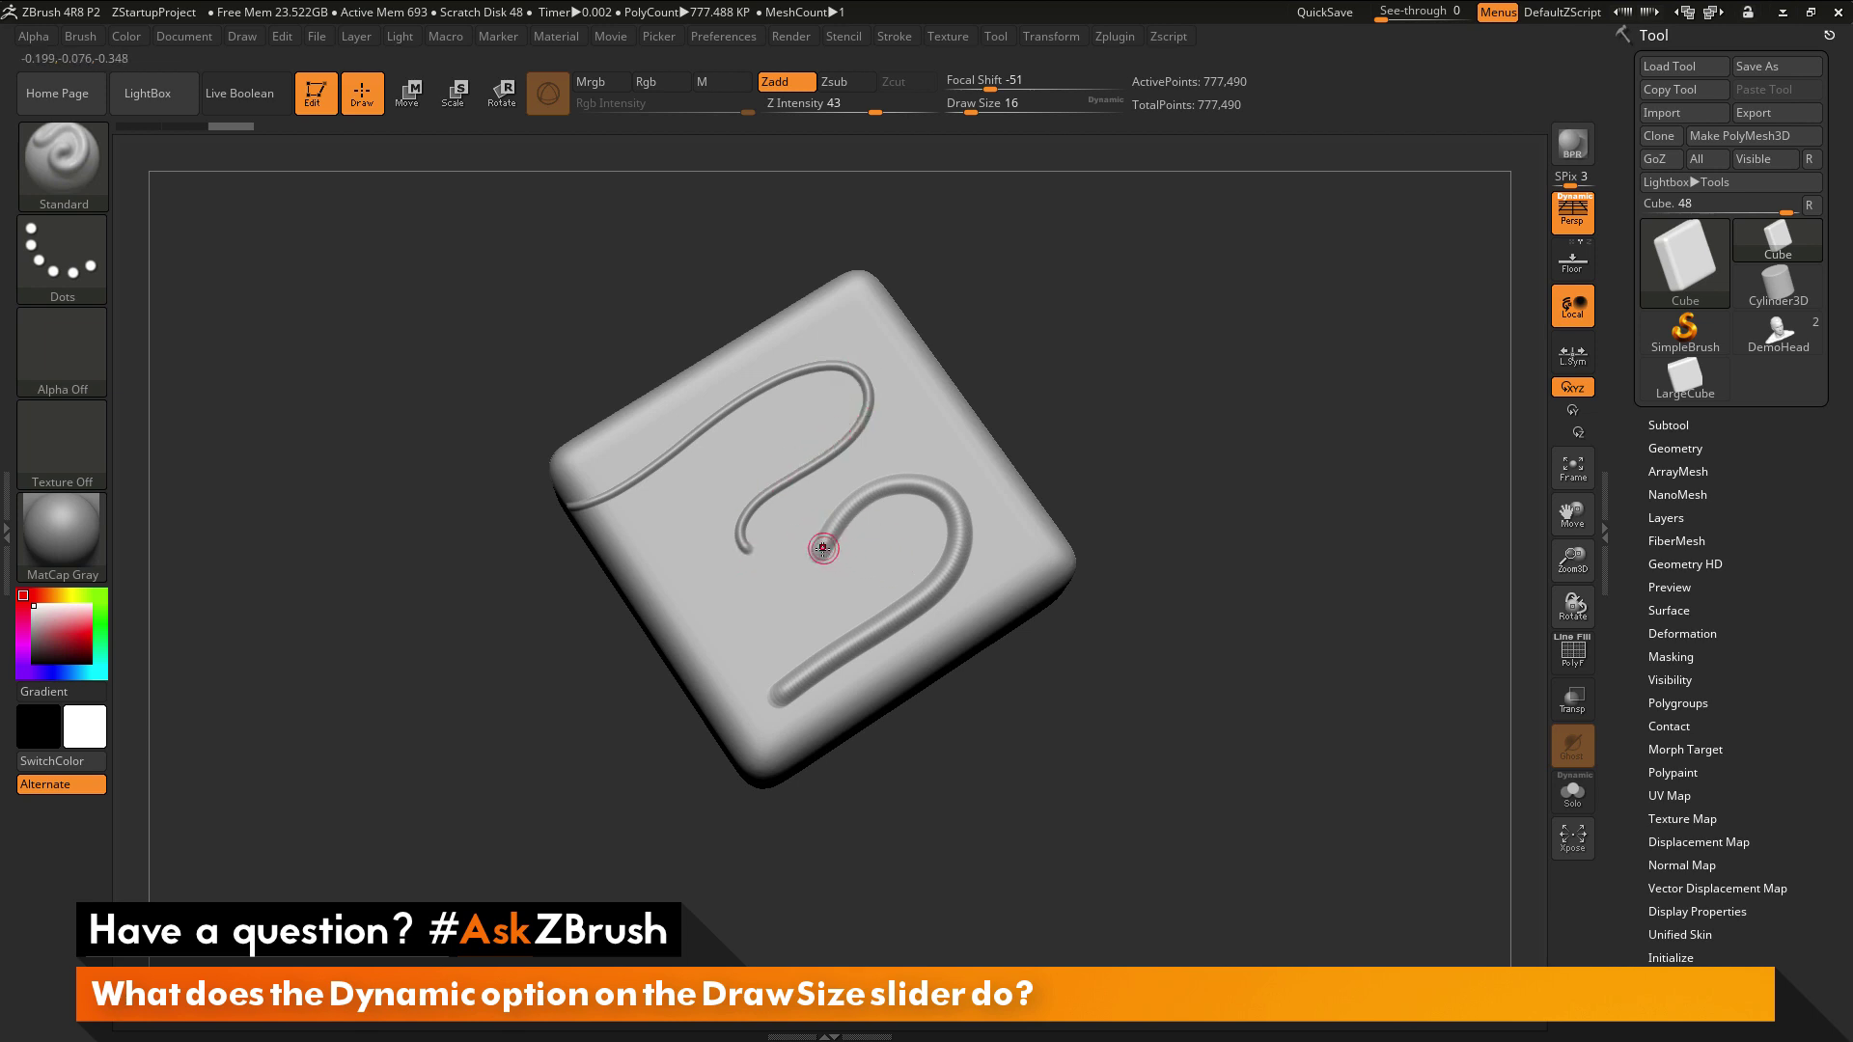
pyautogui.moveTo(828, 535)
pyautogui.keyDown('shift'); pyautogui.mouseDown()
pyautogui.moveTo(943, 513)
pyautogui.moveTo(805, 675)
pyautogui.moveTo(895, 588)
pyautogui.mouseUp(); pyautogui.keyUp('shift')
pyautogui.hotkey('ctrl', 'z')
# Step: Add two short straight raised dashes near the lower-left corner, one thin and one thicker
pyautogui.keyDown('alt'); pyautogui.moveTo(1124, 314); pyautogui.dragTo(696, 480); pyautogui.keyUp('alt')
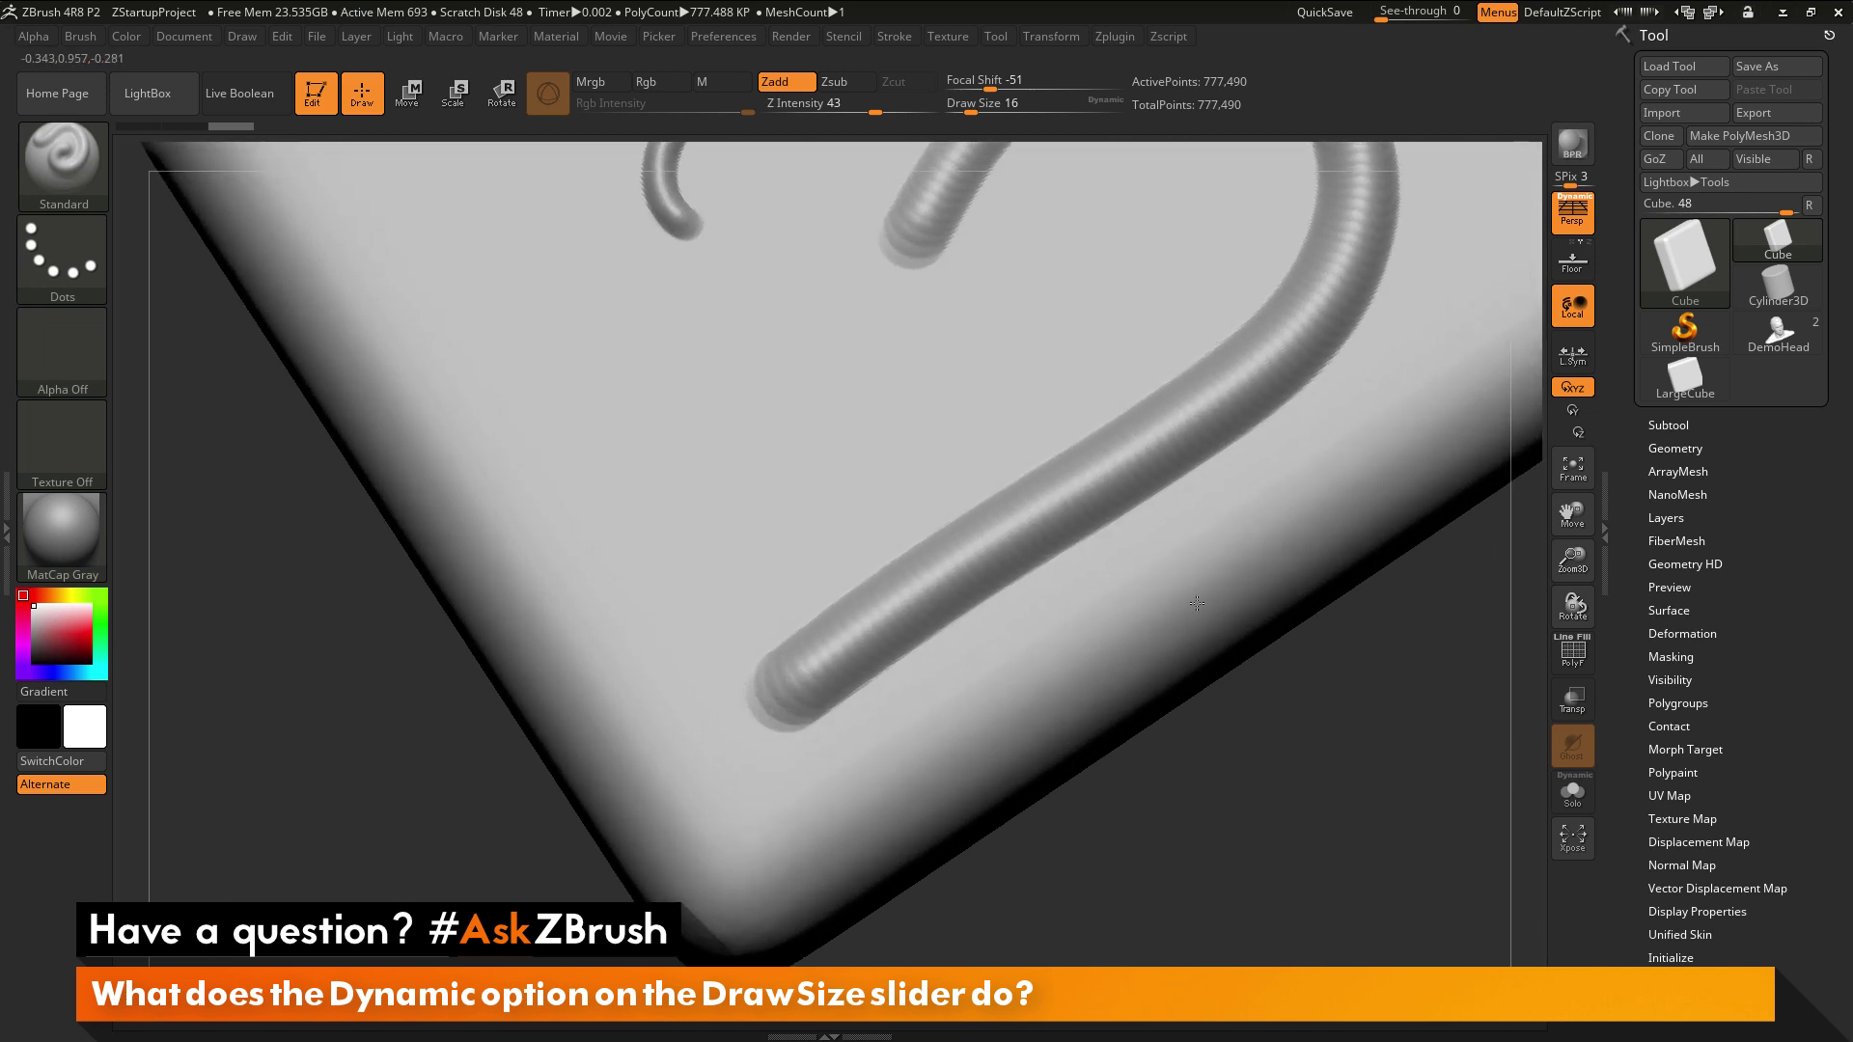
pyautogui.moveTo(653, 556); pyautogui.dragTo(917, 381)
pyautogui.keyDown('alt'); pyautogui.moveTo(1240, 804); pyautogui.dragTo(733, 482); pyautogui.keyUp('alt')
pyautogui.moveTo(646, 535); pyautogui.dragTo(739, 471)
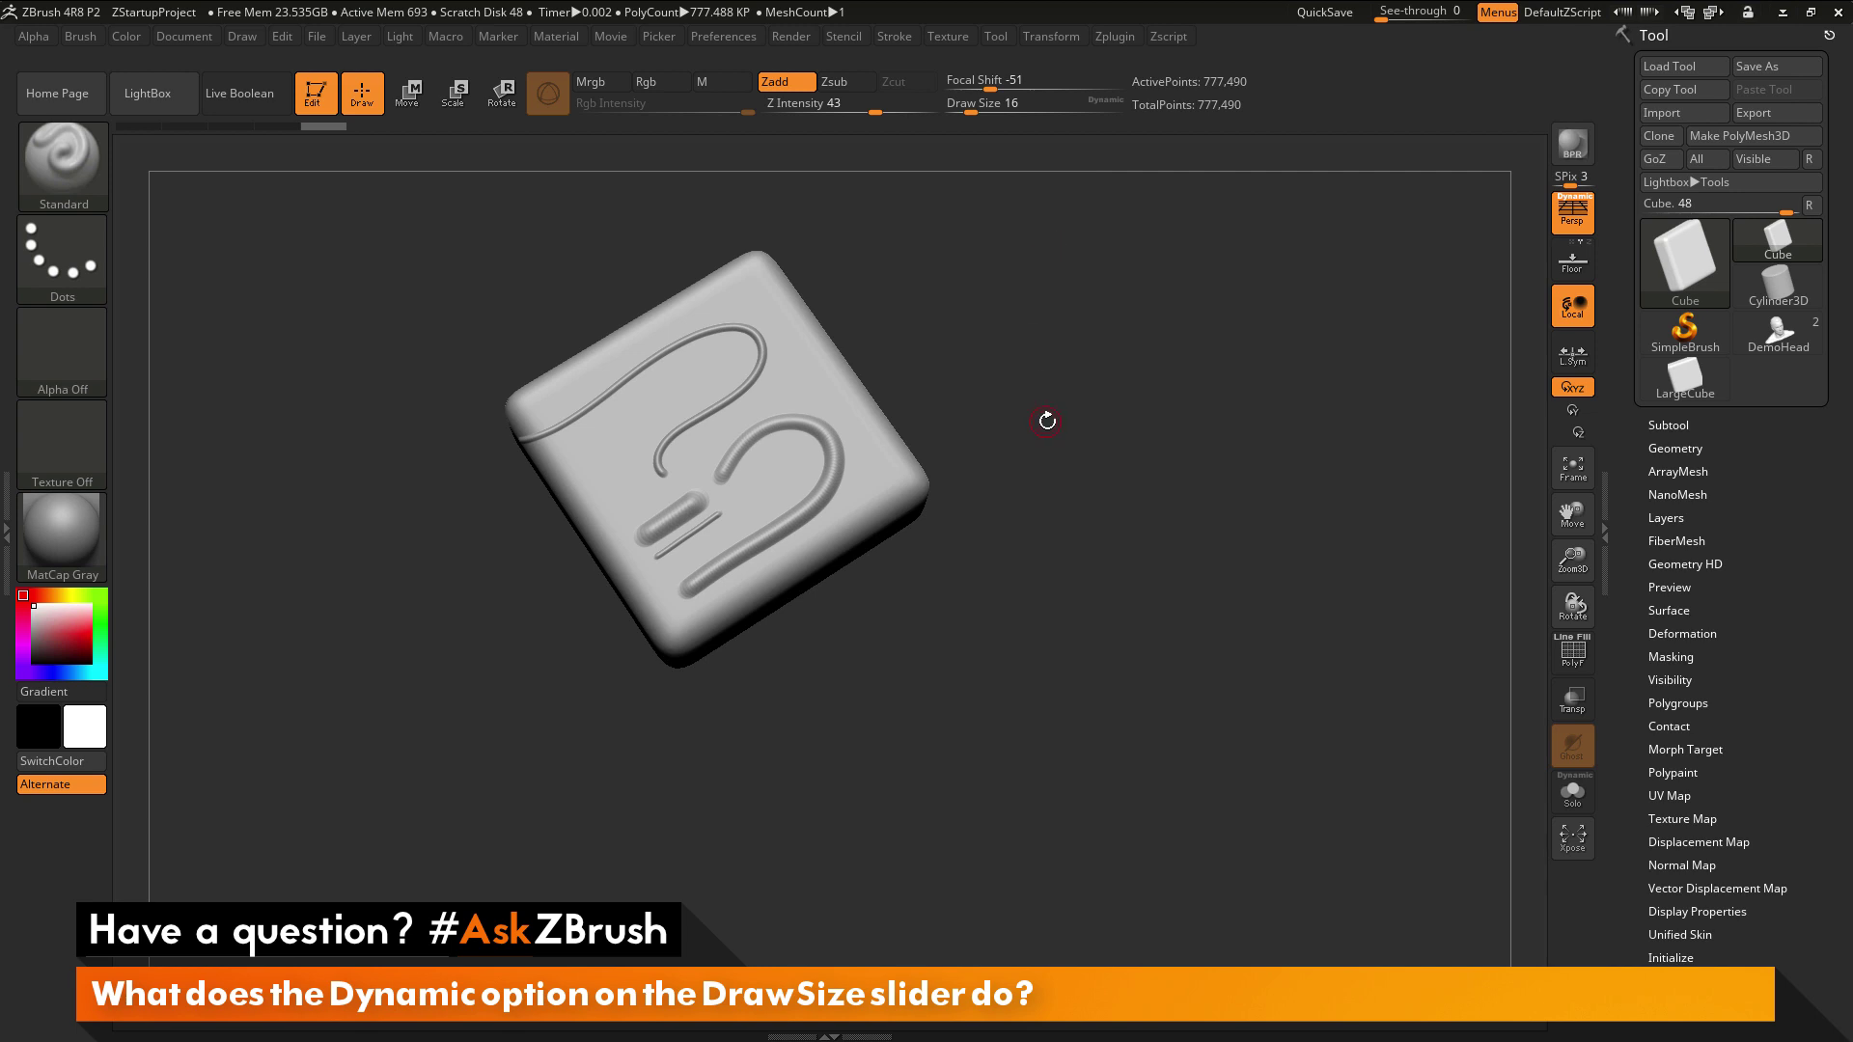
# Step: Undo every sculpted stroke with Ctrl+Z and turn the smooth cube to face the view
pyautogui.hotkey('ctrl', 'z')
pyautogui.hotkey('ctrl', 'z')
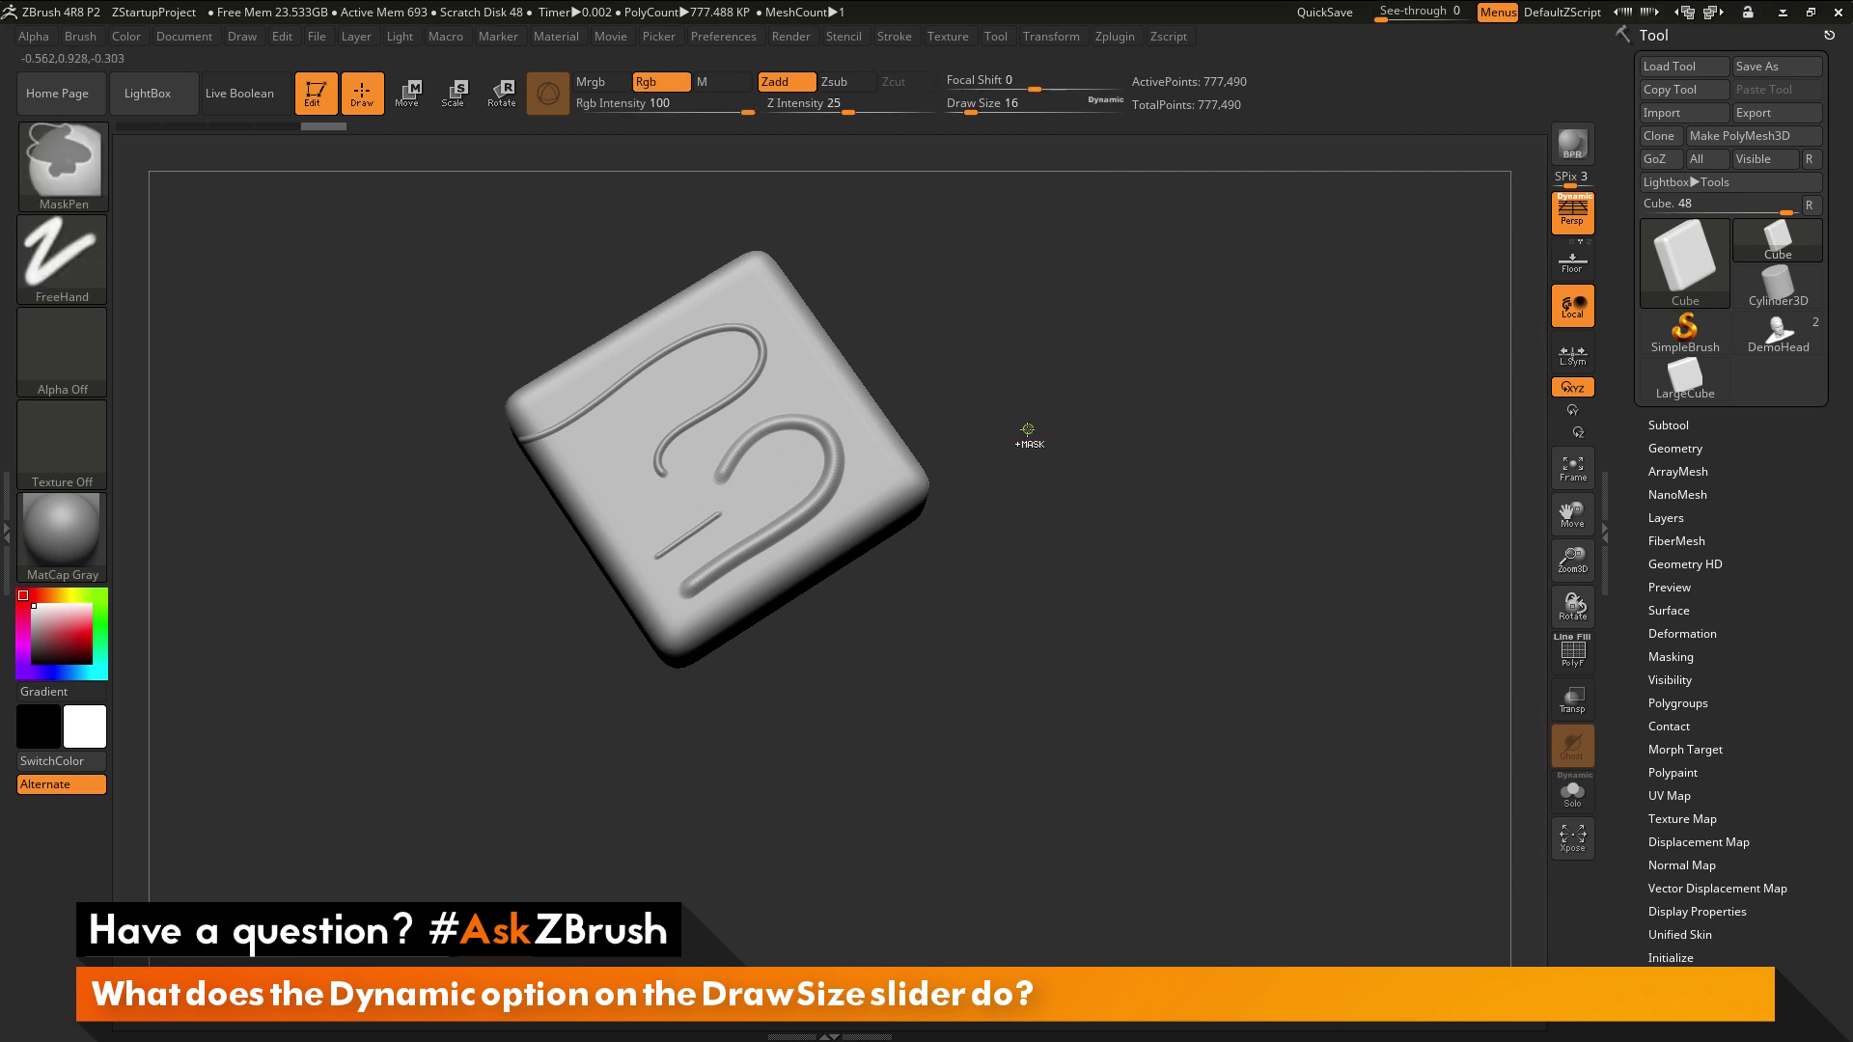
pyautogui.hotkey('ctrl', 'z')
pyautogui.hotkey('ctrl', 'z')
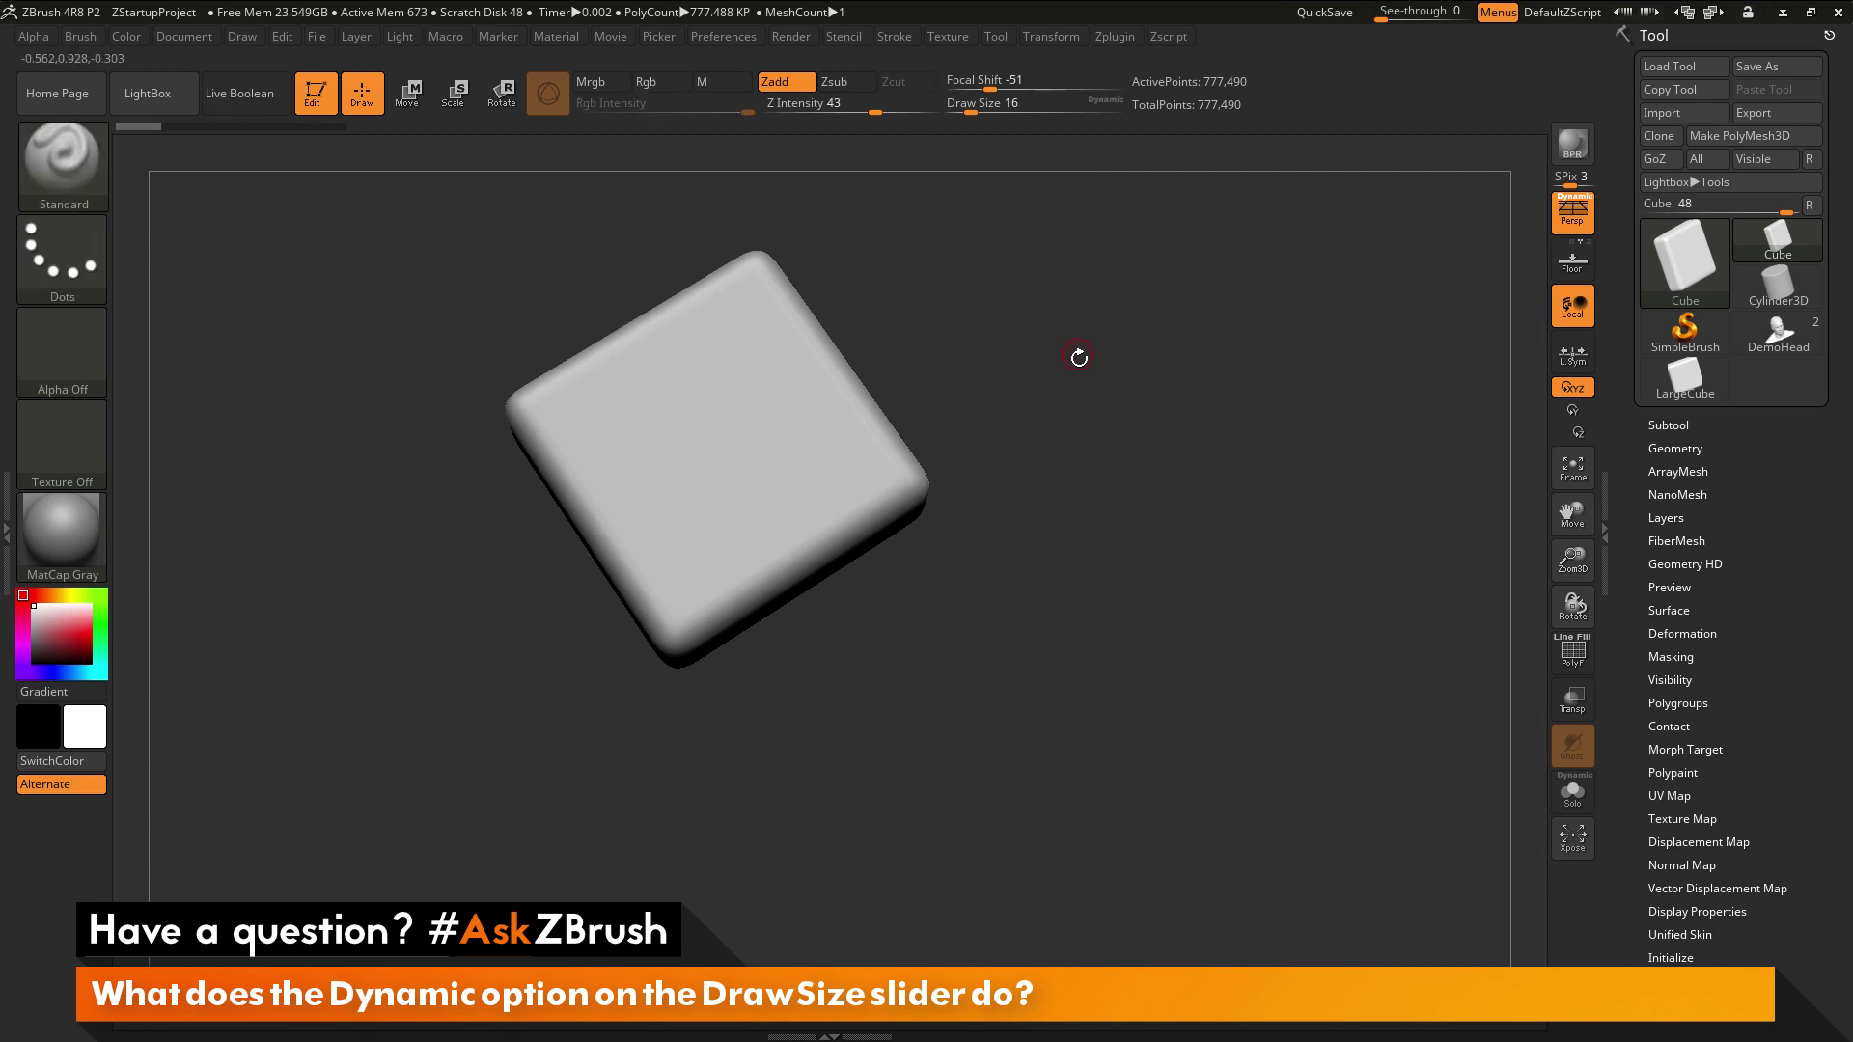
pyautogui.moveTo(1082, 430); pyautogui.dragTo(1255, 379)
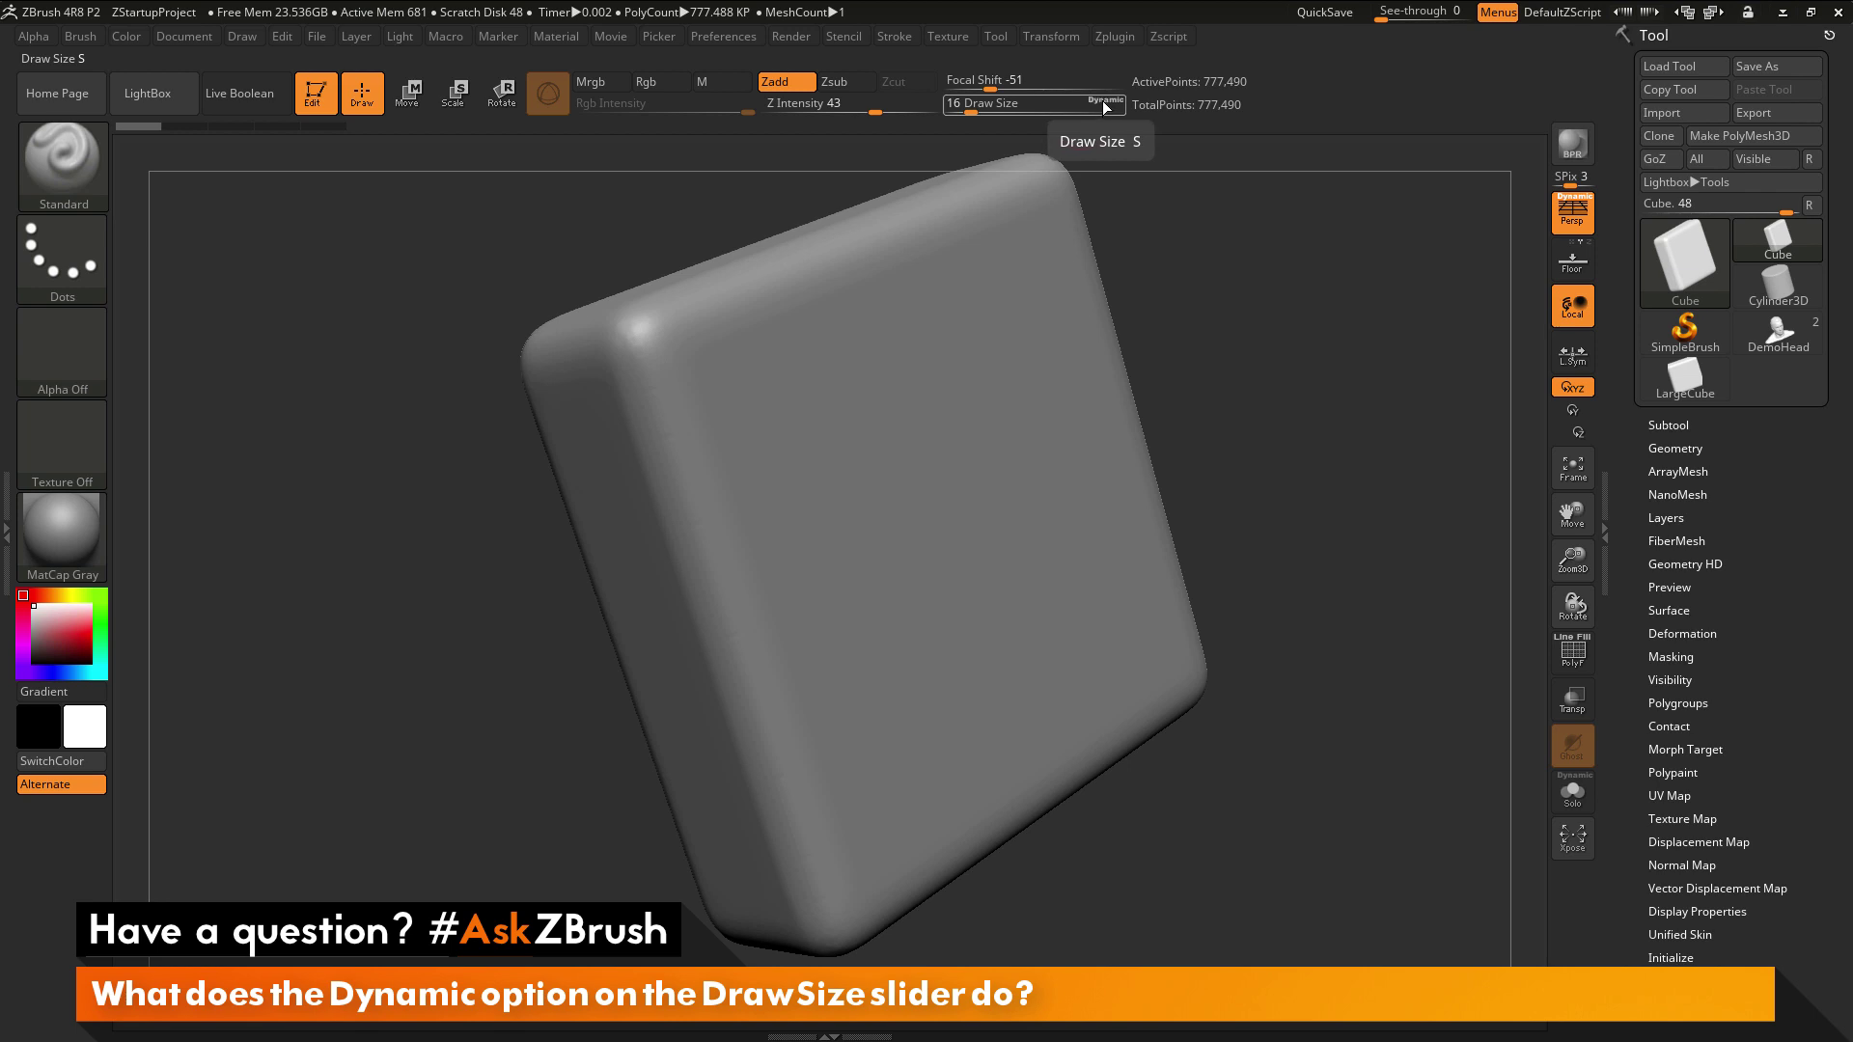
pyautogui.moveTo(1287, 331)
pyautogui.mouseDown()
pyautogui.moveTo(1378, 310)
pyautogui.moveTo(1320, 359)
pyautogui.moveTo(1332, 339)
pyautogui.mouseUp()
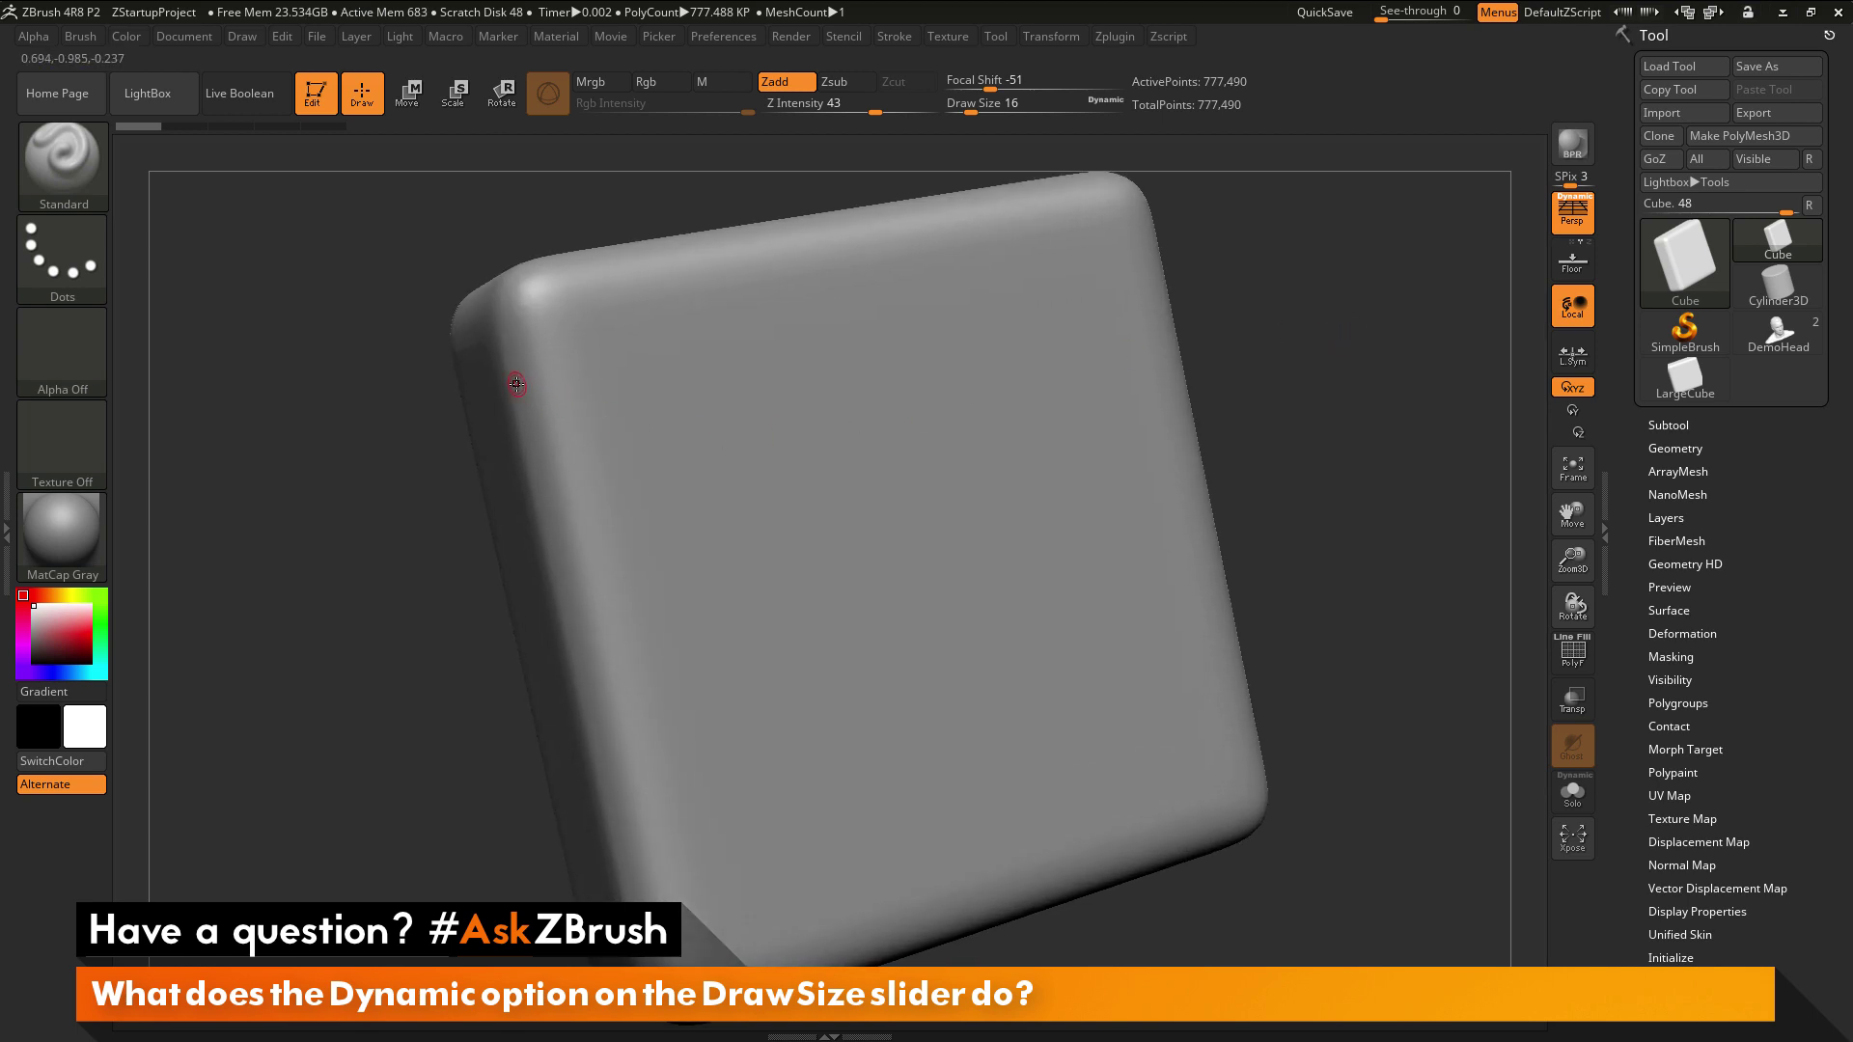
# Step: Sculpt two stacked curving raised strokes forming a 3-like shape on the front face
pyautogui.moveTo(515, 384)
pyautogui.mouseDown()
pyautogui.moveTo(662, 387)
pyautogui.moveTo(826, 370)
pyautogui.moveTo(984, 316)
pyautogui.moveTo(1088, 335)
pyautogui.moveTo(1099, 463)
pyautogui.moveTo(974, 547)
pyautogui.moveTo(825, 555)
pyautogui.mouseUp()
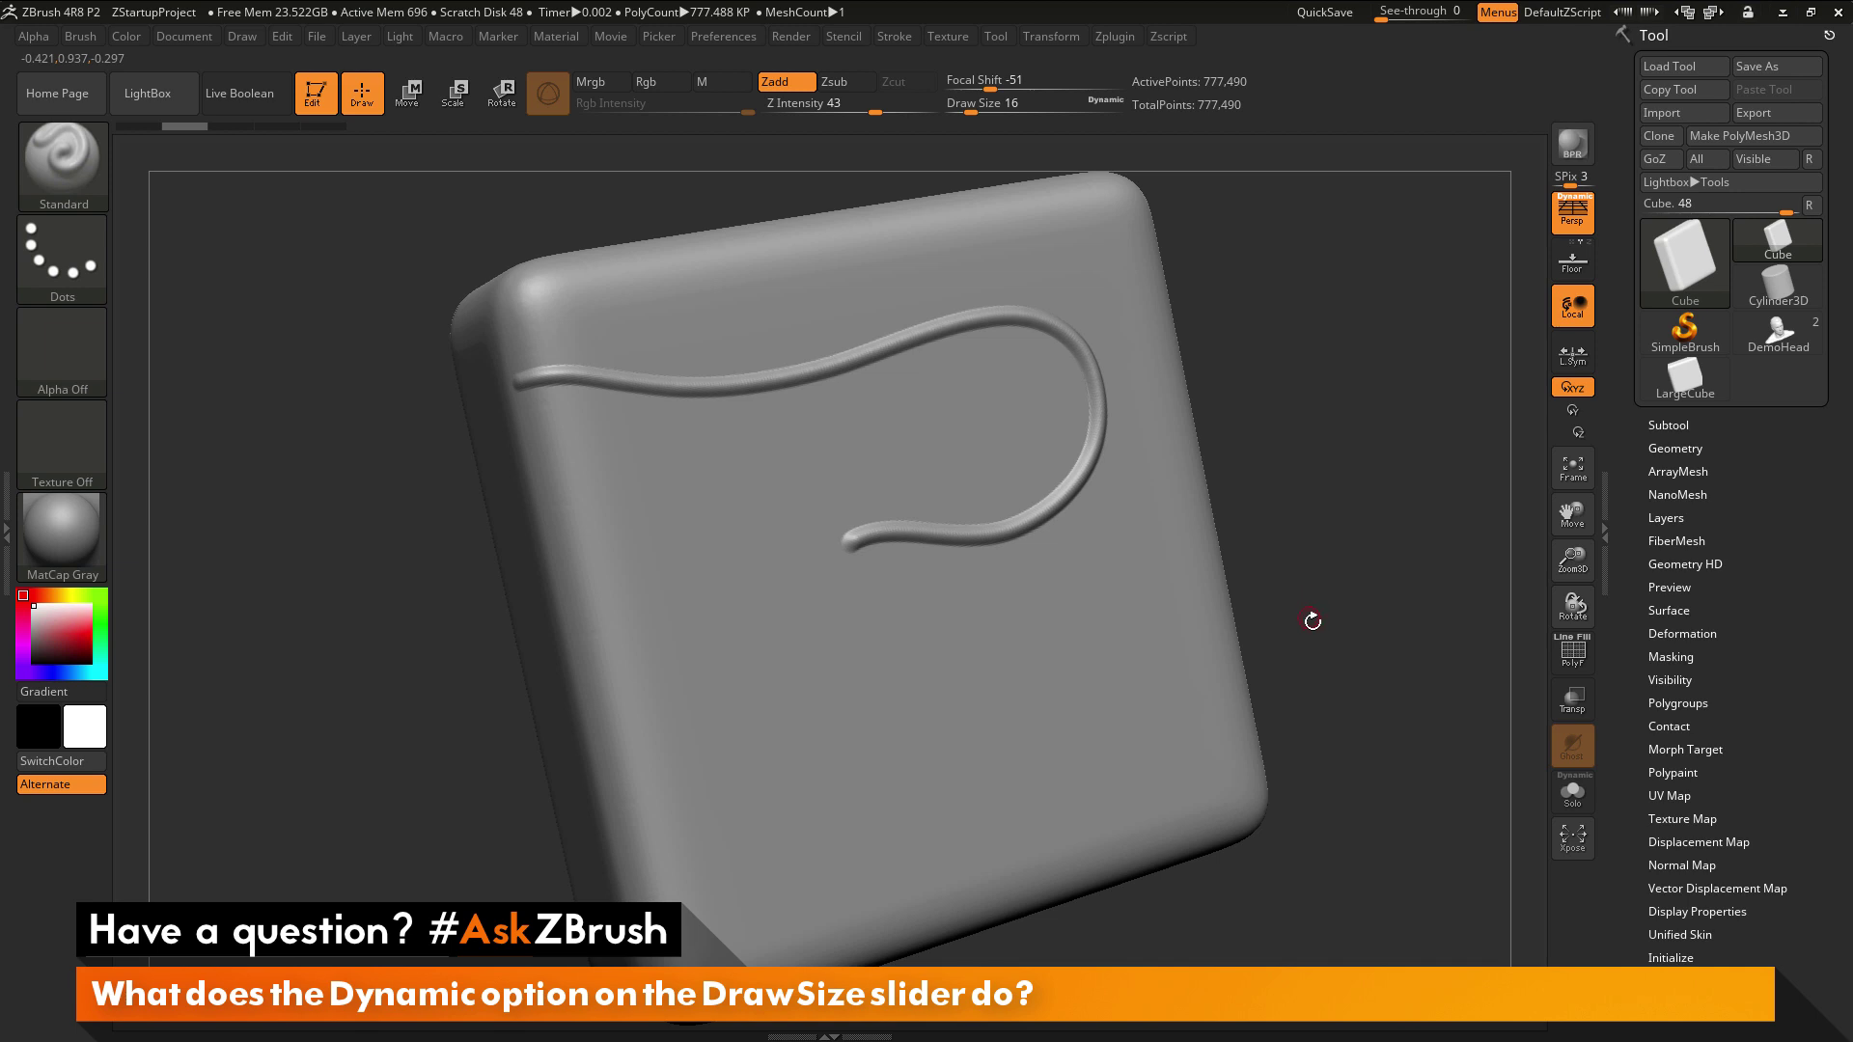
pyautogui.keyDown('ctrl'); pyautogui.moveTo(1328, 639); pyautogui.dragTo(1245, 529, button='right'); pyautogui.keyUp('ctrl')
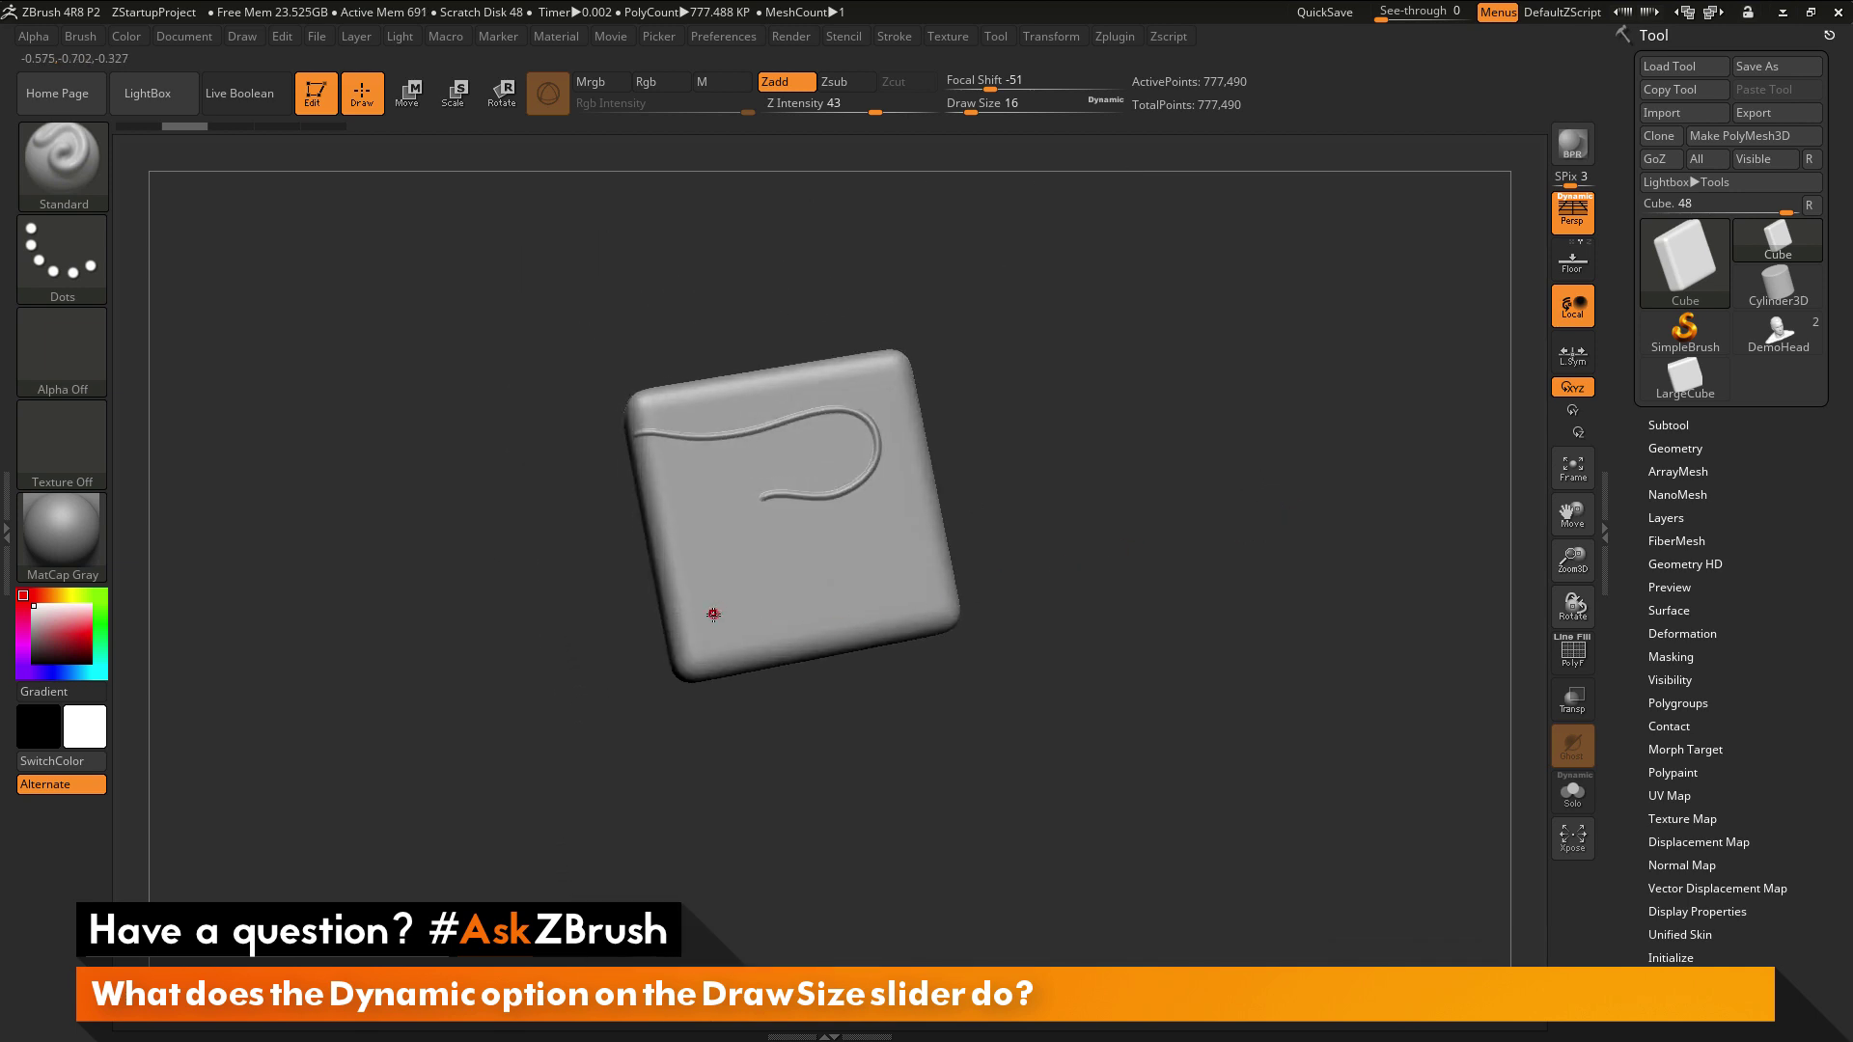
pyautogui.moveTo(712, 618)
pyautogui.mouseDown()
pyautogui.moveTo(759, 599)
pyautogui.moveTo(858, 606)
pyautogui.moveTo(894, 593)
pyautogui.moveTo(911, 549)
pyautogui.moveTo(877, 523)
pyautogui.moveTo(729, 531)
pyautogui.mouseUp()
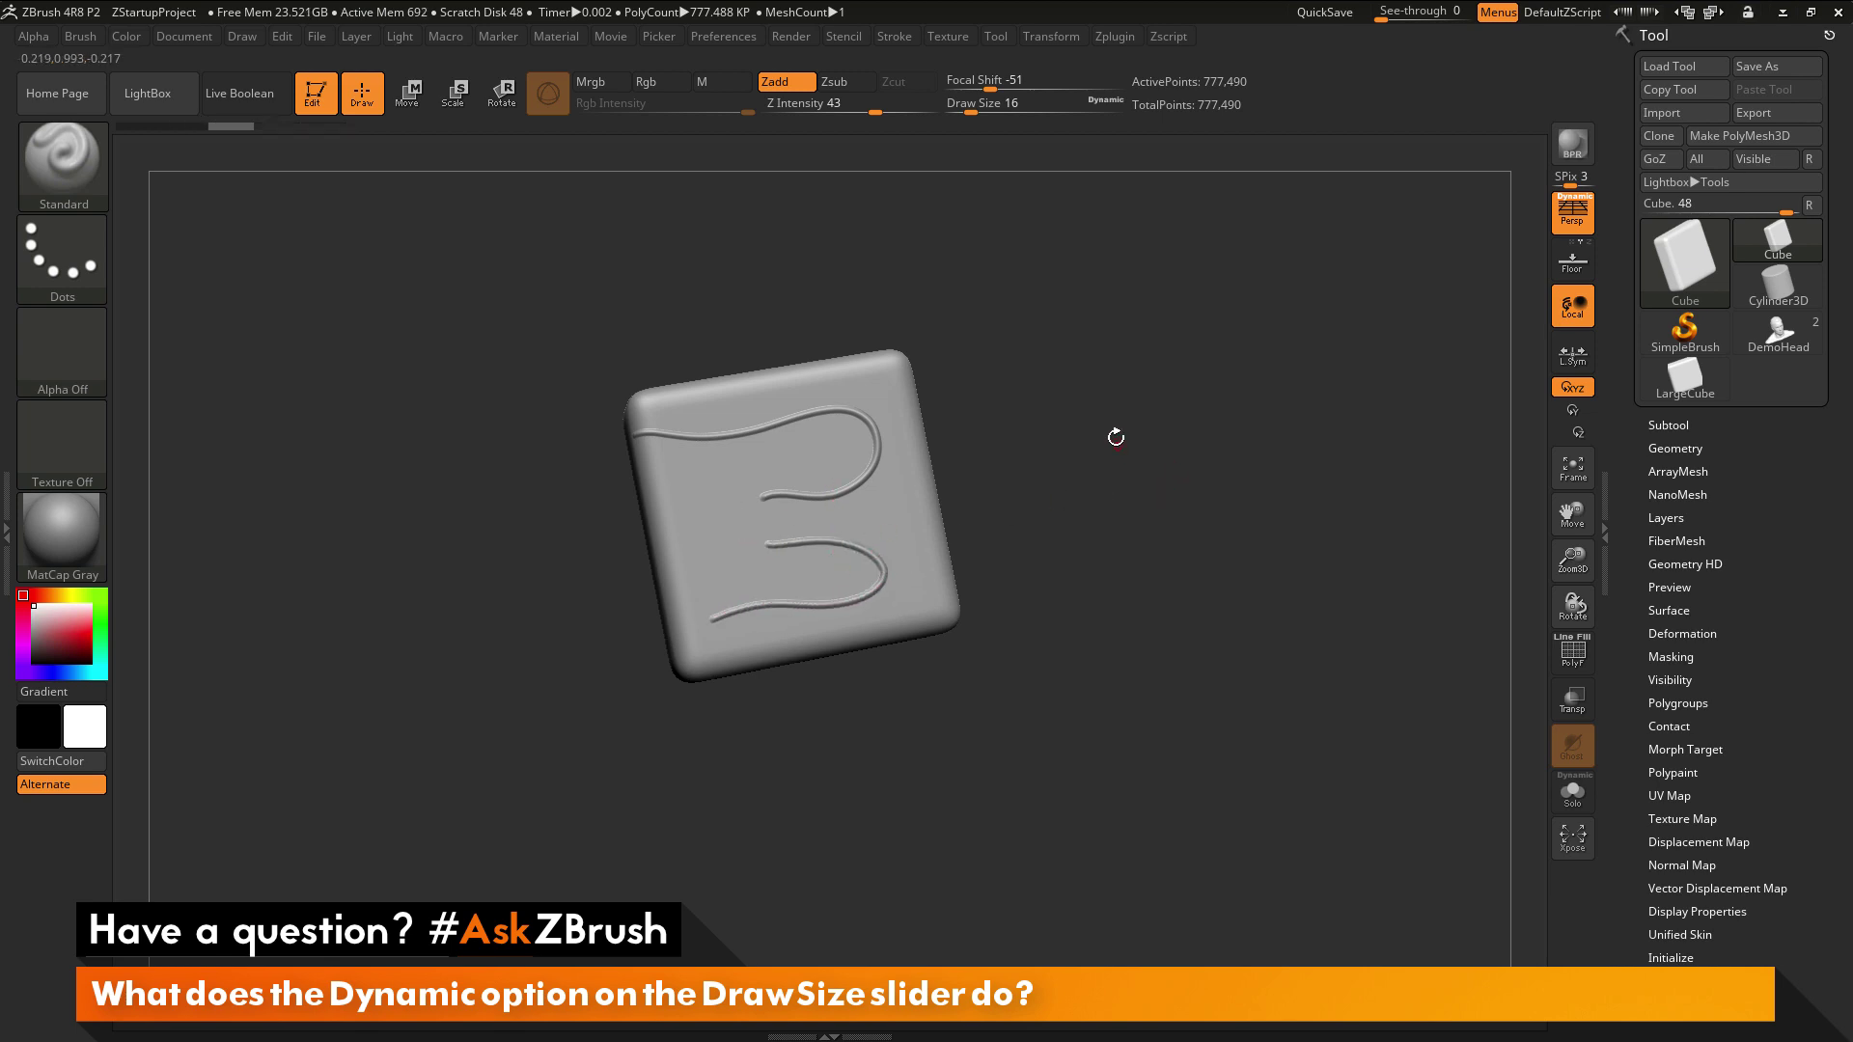
pyautogui.moveTo(1116, 463); pyautogui.dragTo(943, 505)
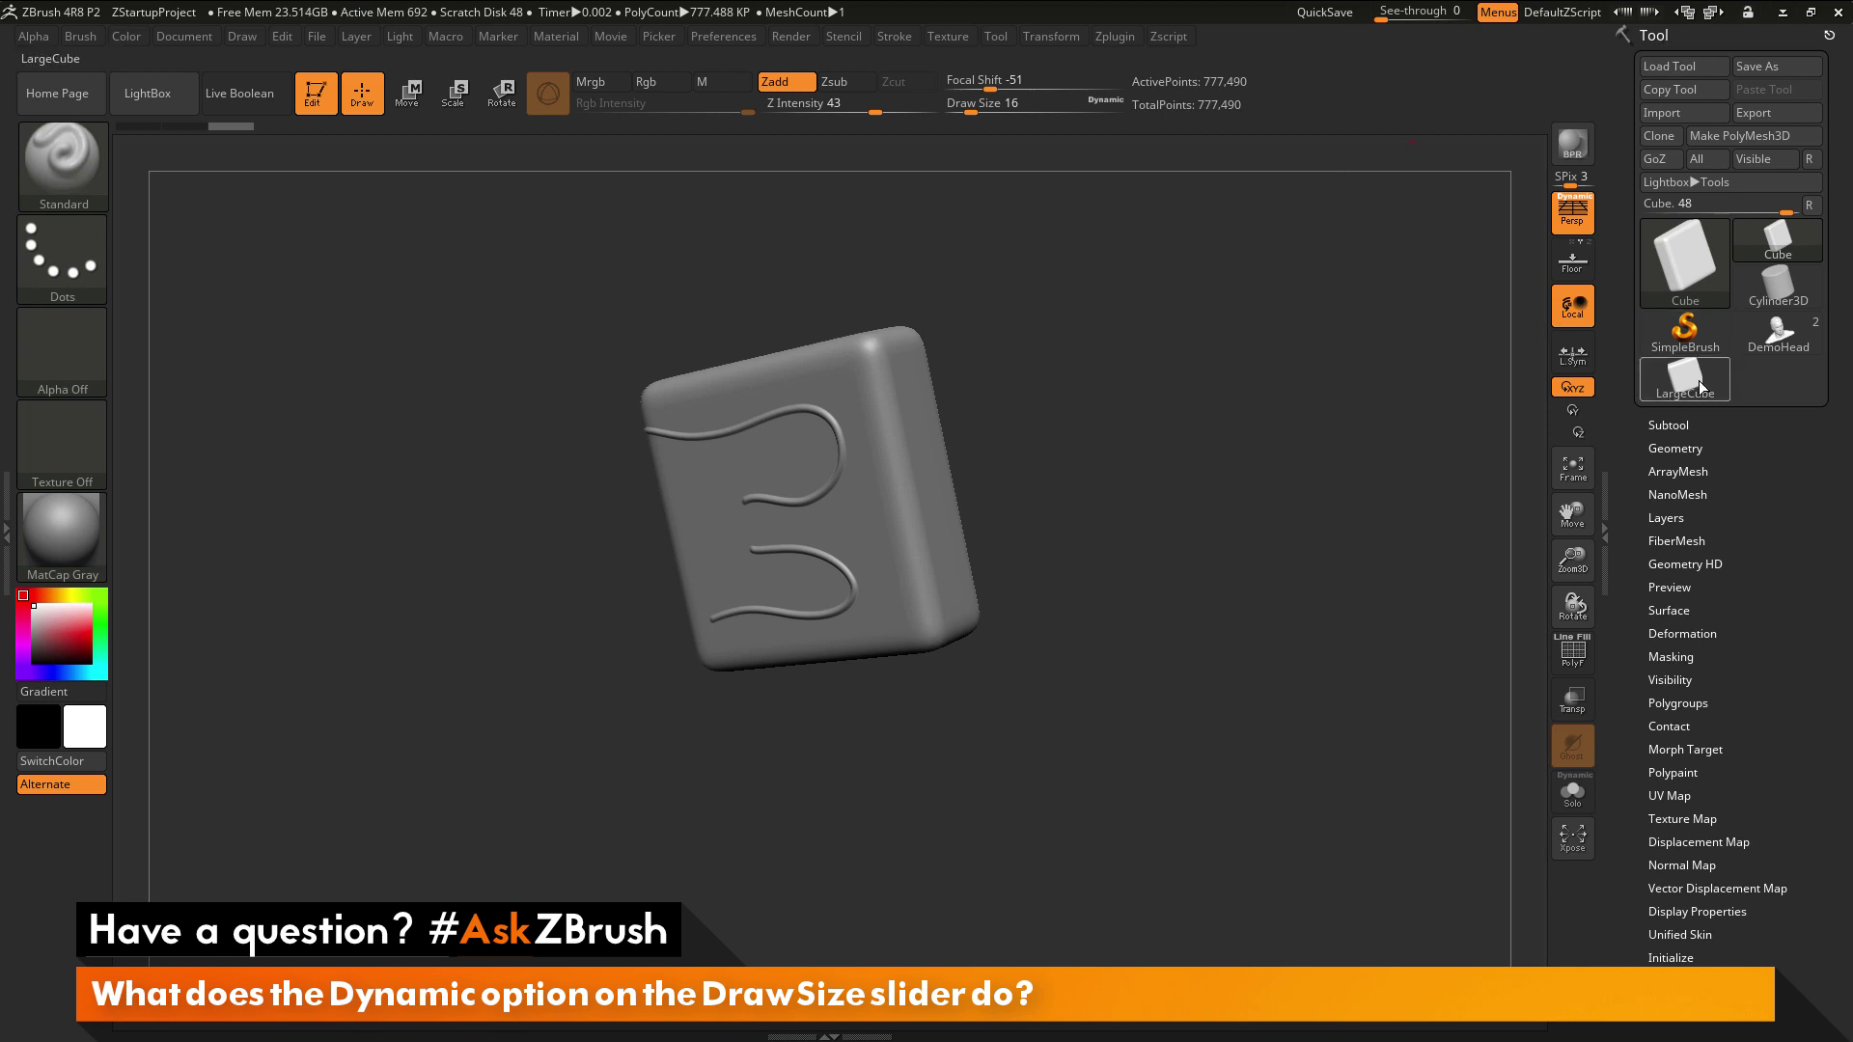
# Step: Select the LargeCube thumbnail in the Tool palette as the active tool
pyautogui.moveTo(1689, 386)
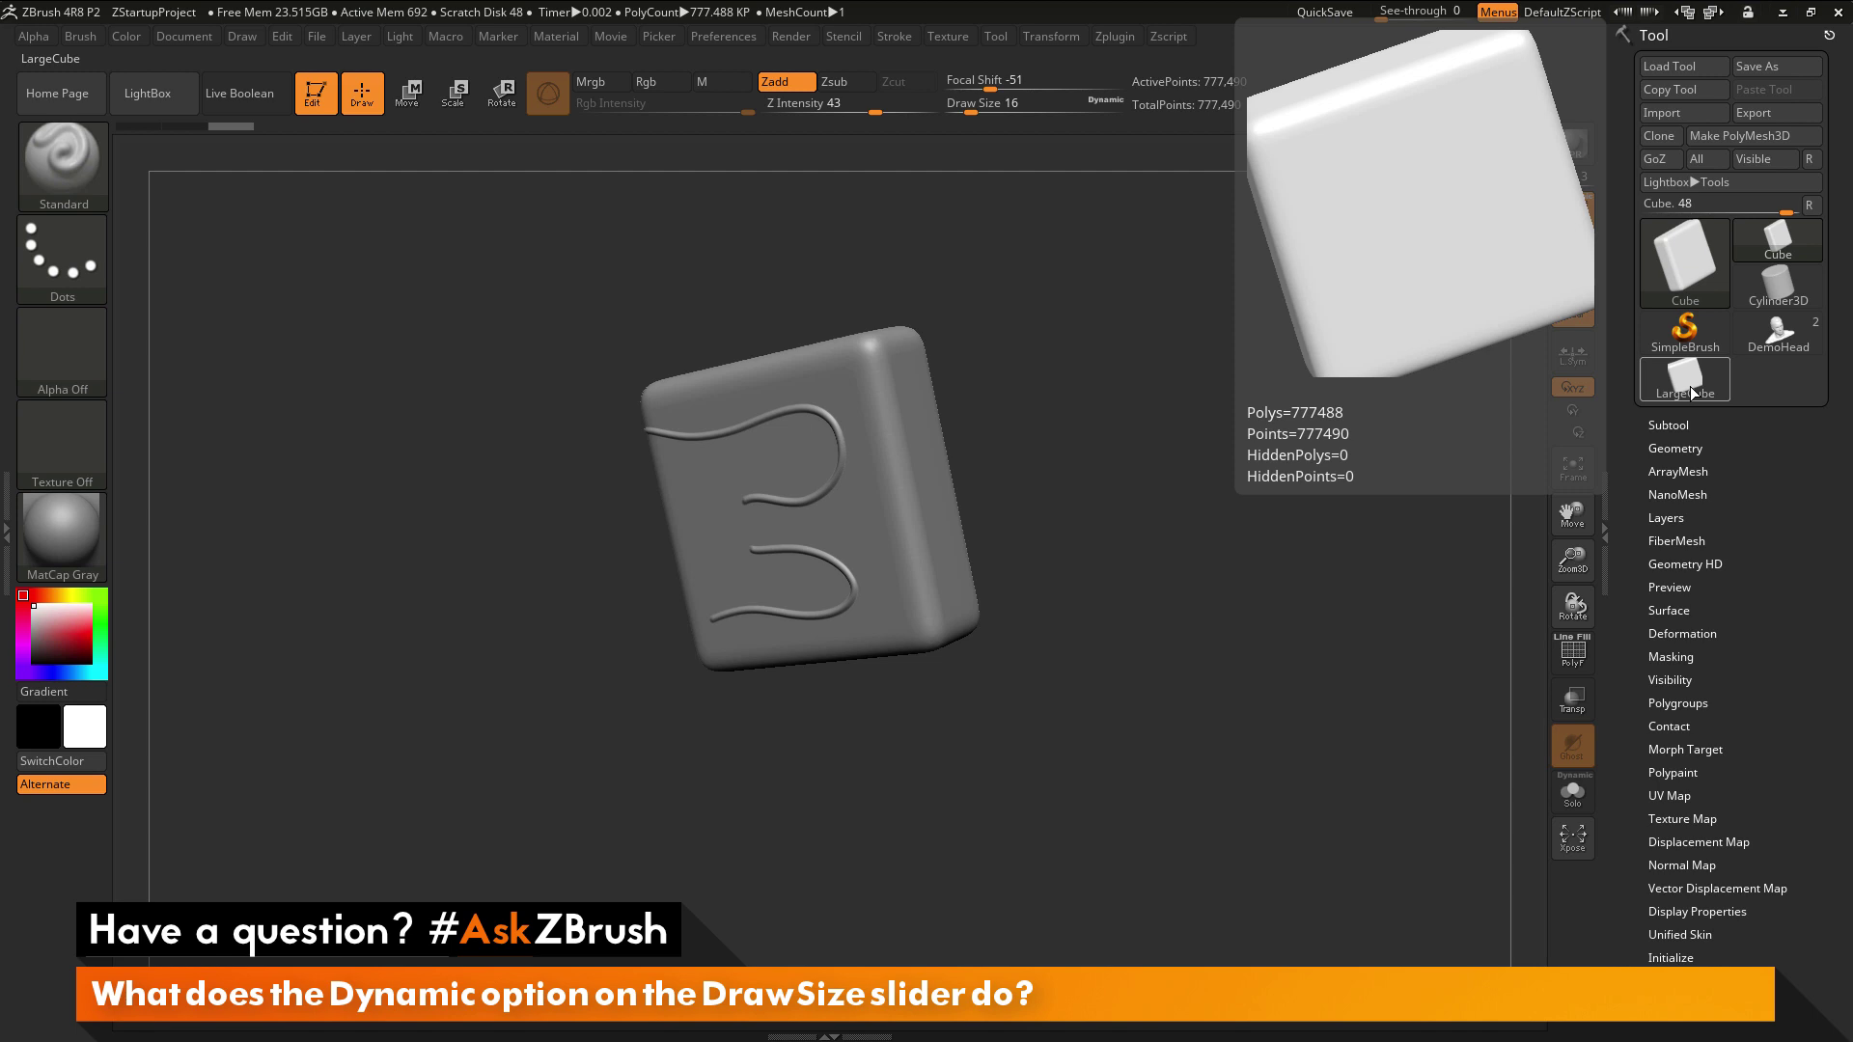
pyautogui.click(1689, 386)
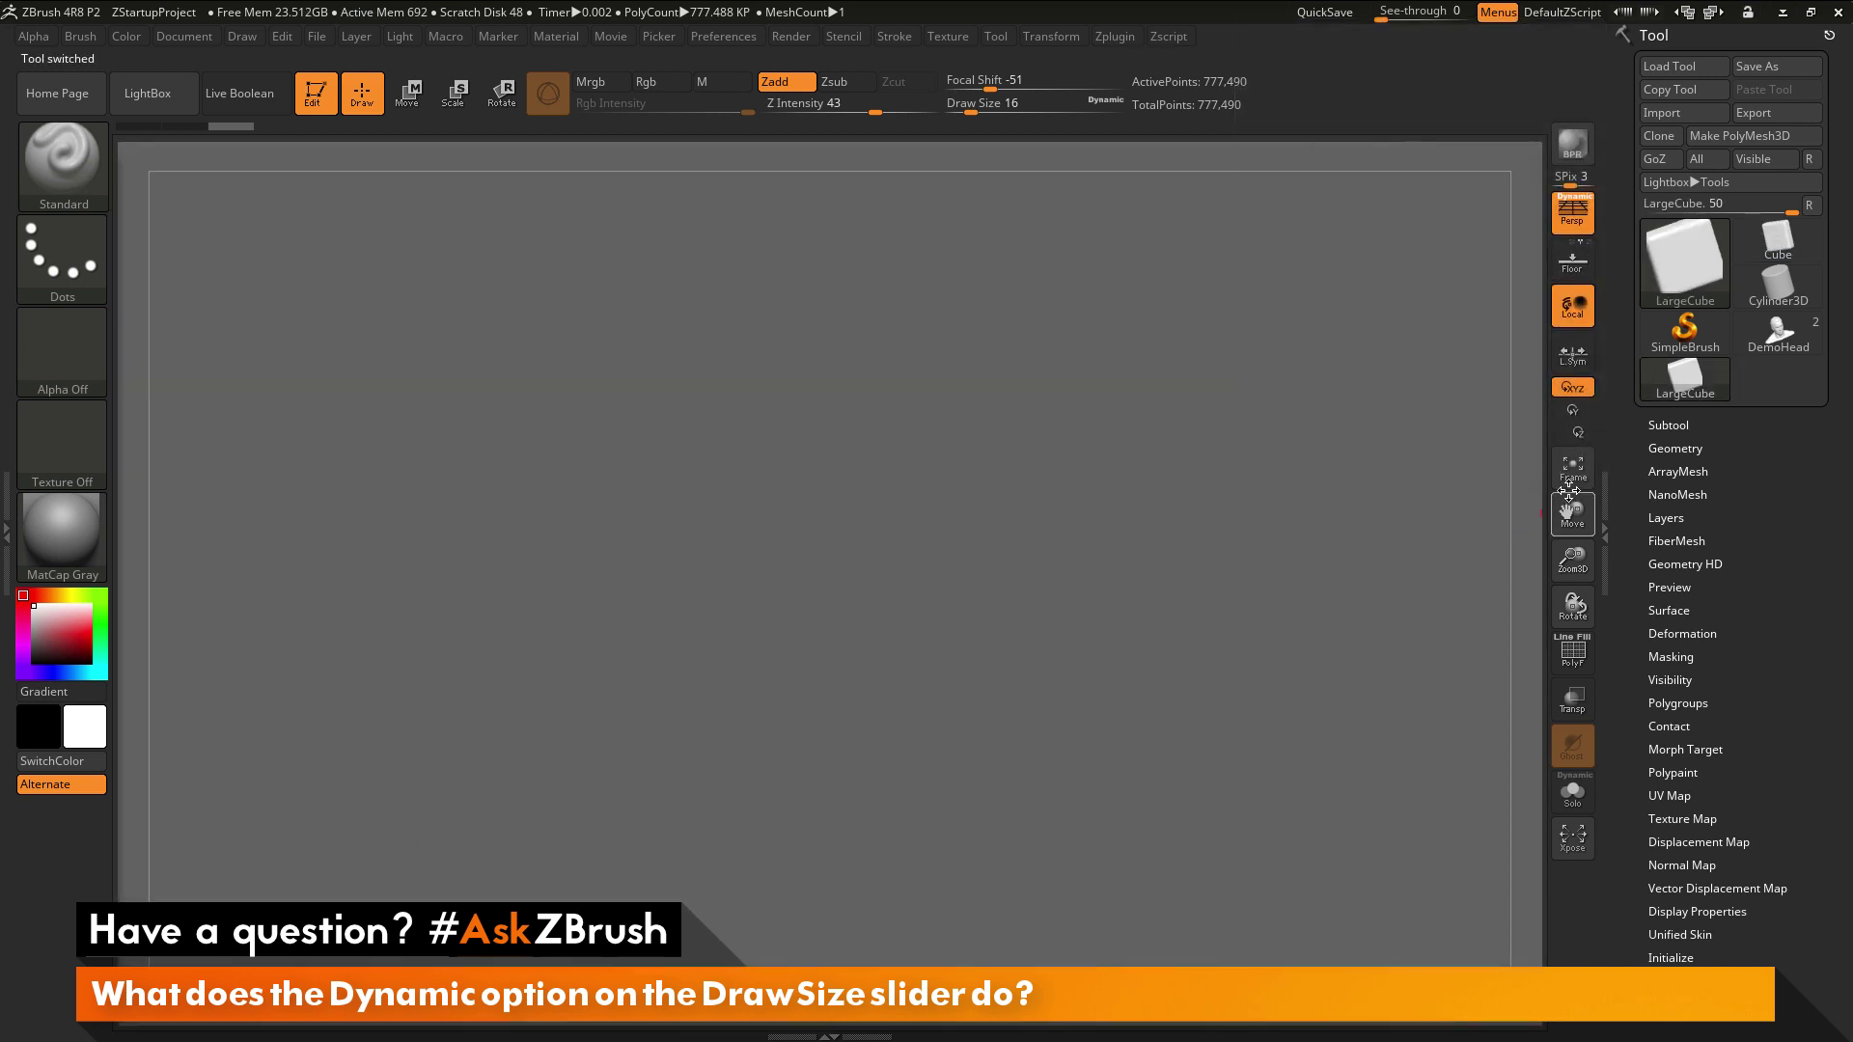
# Step: Frame the LargeCube, turn it to its broad face, and raise Draw Size to 1000
pyautogui.click(1573, 469)
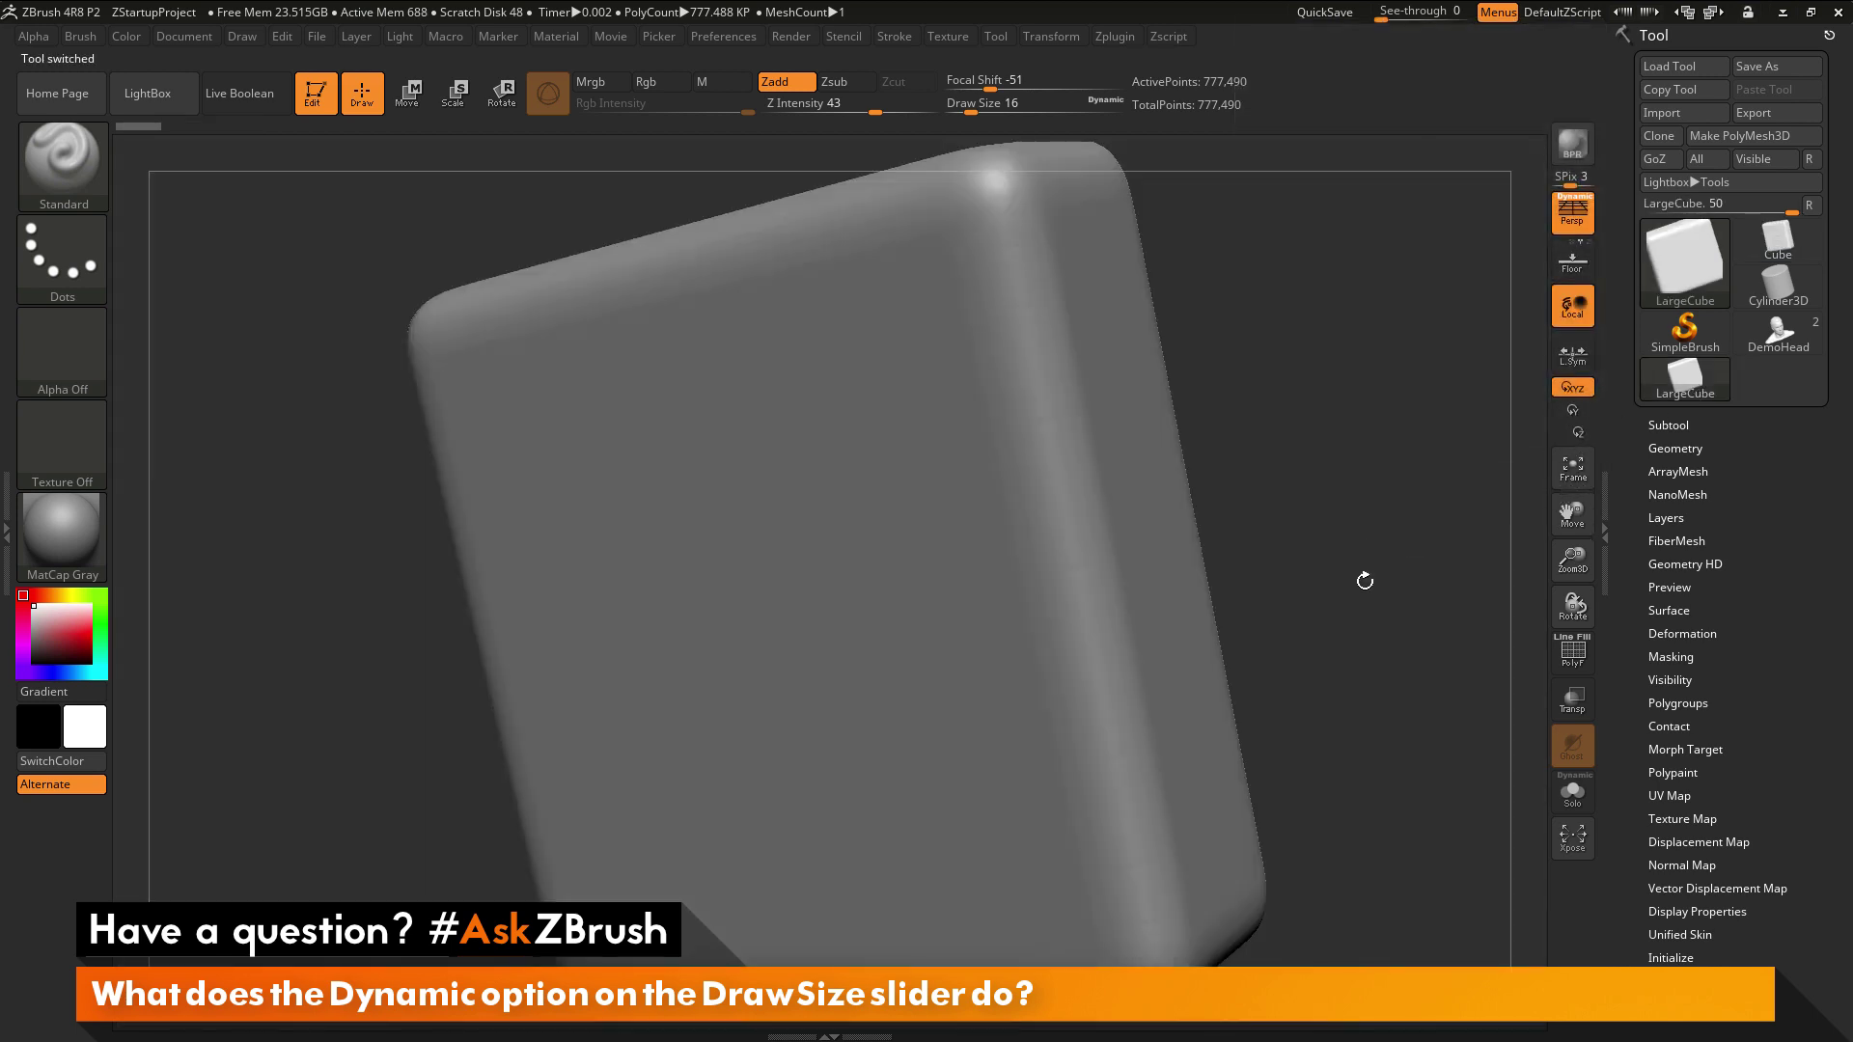
pyautogui.moveTo(1324, 576); pyautogui.dragTo(1152, 416)
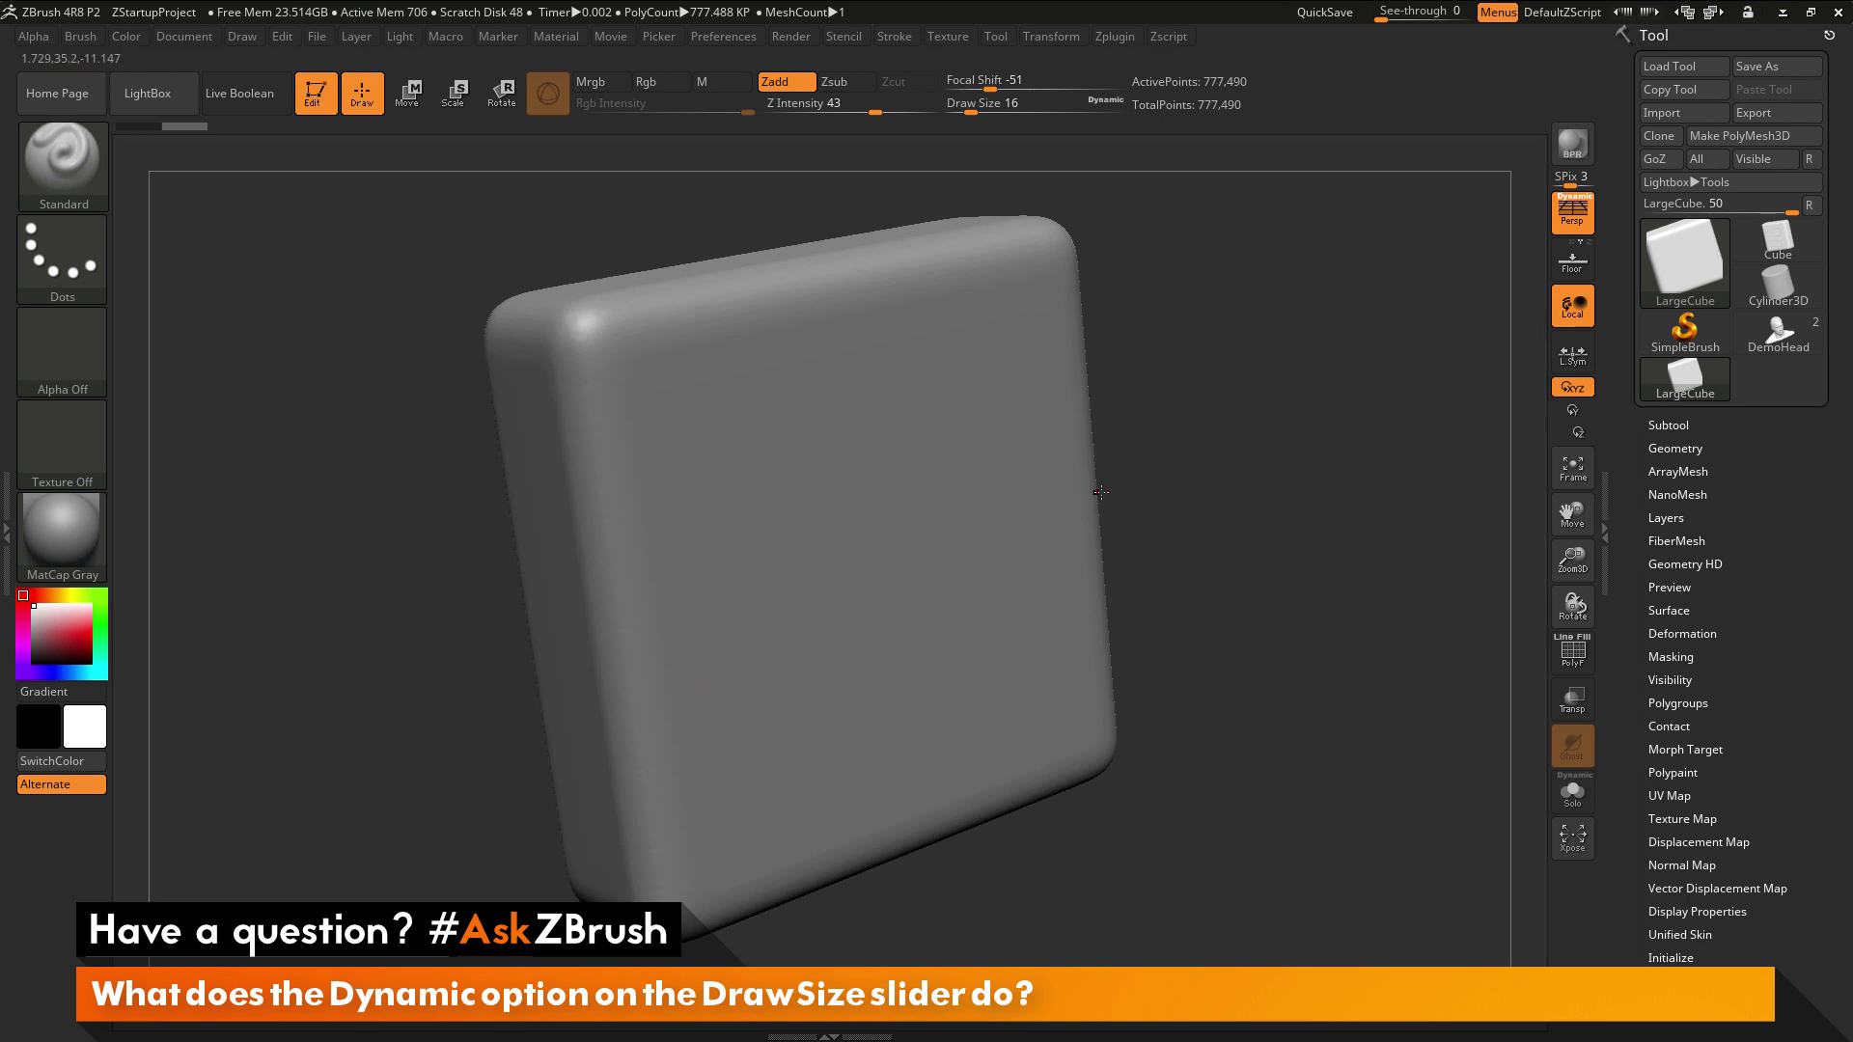
pyautogui.moveTo(973, 112); pyautogui.dragTo(1131, 113)
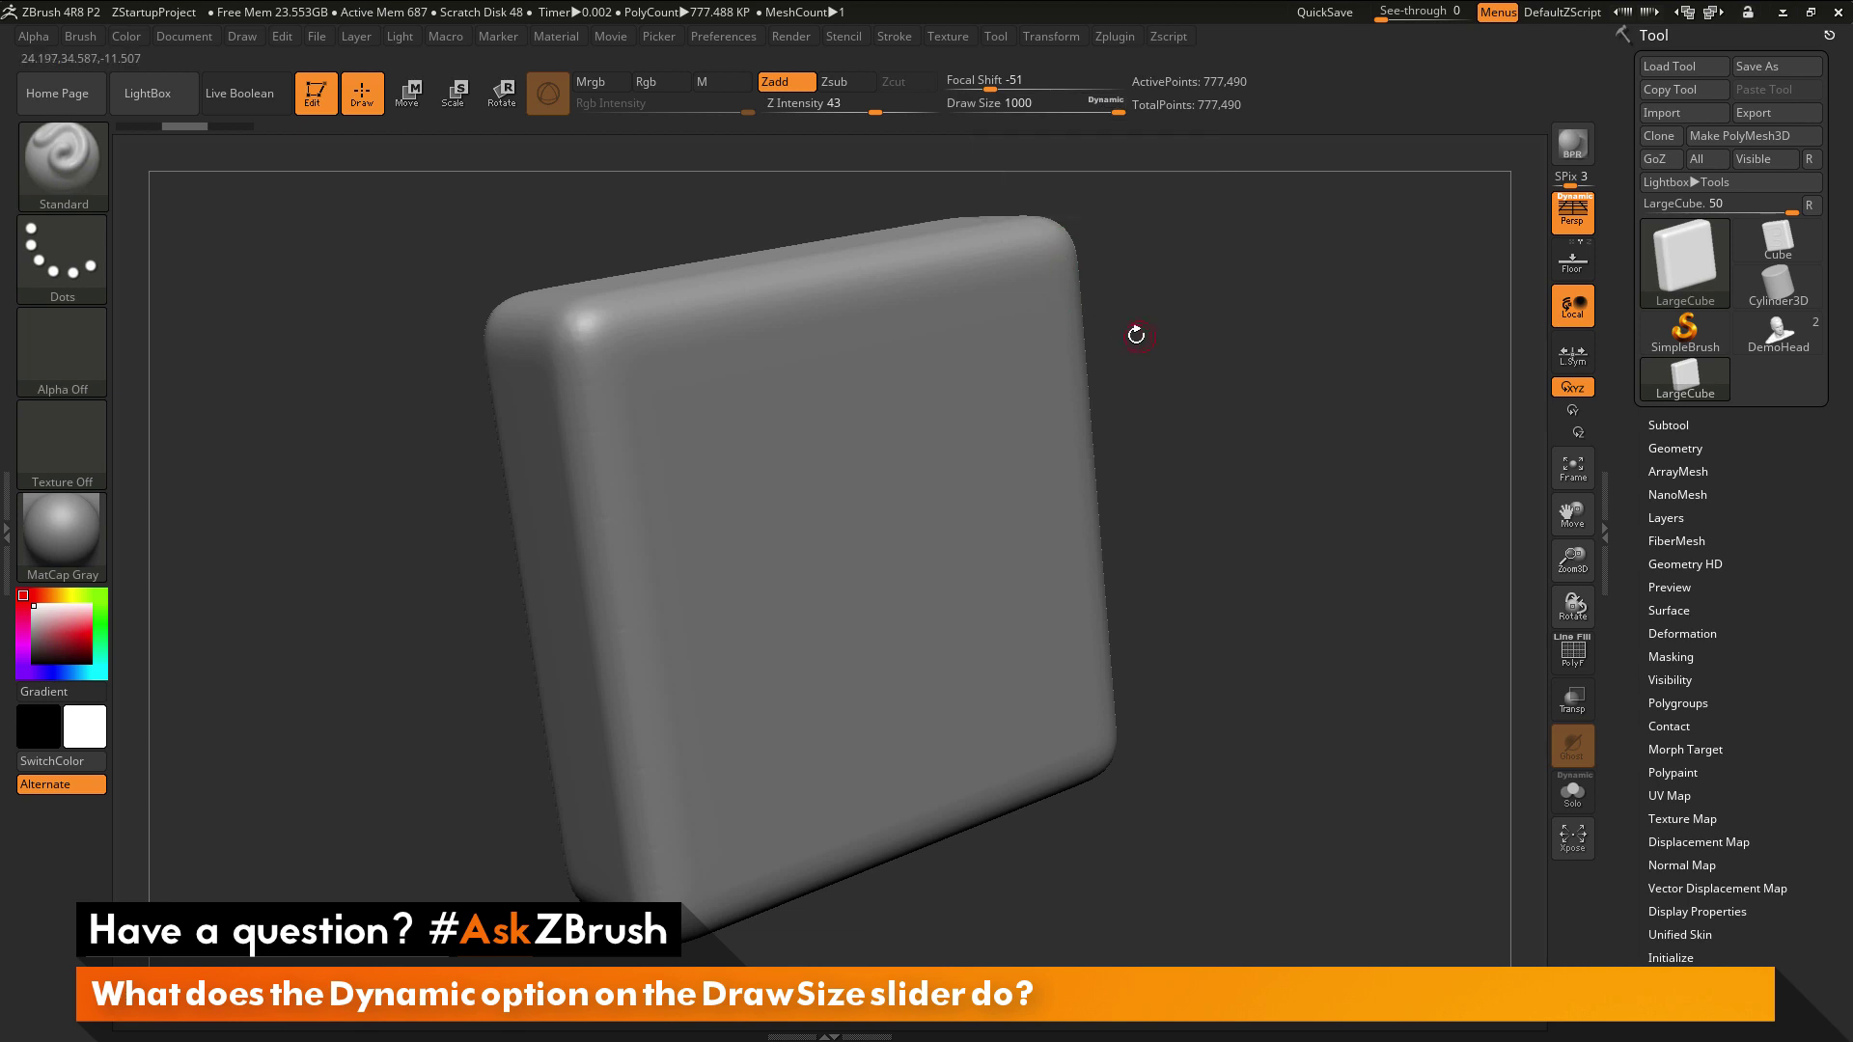
# Step: Sculpt a looping curved stroke at Draw Size 1000, then lower Draw Size to 29
pyautogui.moveTo(646, 422)
pyautogui.mouseDown()
pyautogui.moveTo(805, 340)
pyautogui.moveTo(901, 361)
pyautogui.moveTo(855, 475)
pyautogui.moveTo(756, 546)
pyautogui.moveTo(727, 621)
pyautogui.moveTo(777, 678)
pyautogui.moveTo(865, 644)
pyautogui.moveTo(922, 497)
pyautogui.moveTo(981, 454)
pyautogui.mouseUp()
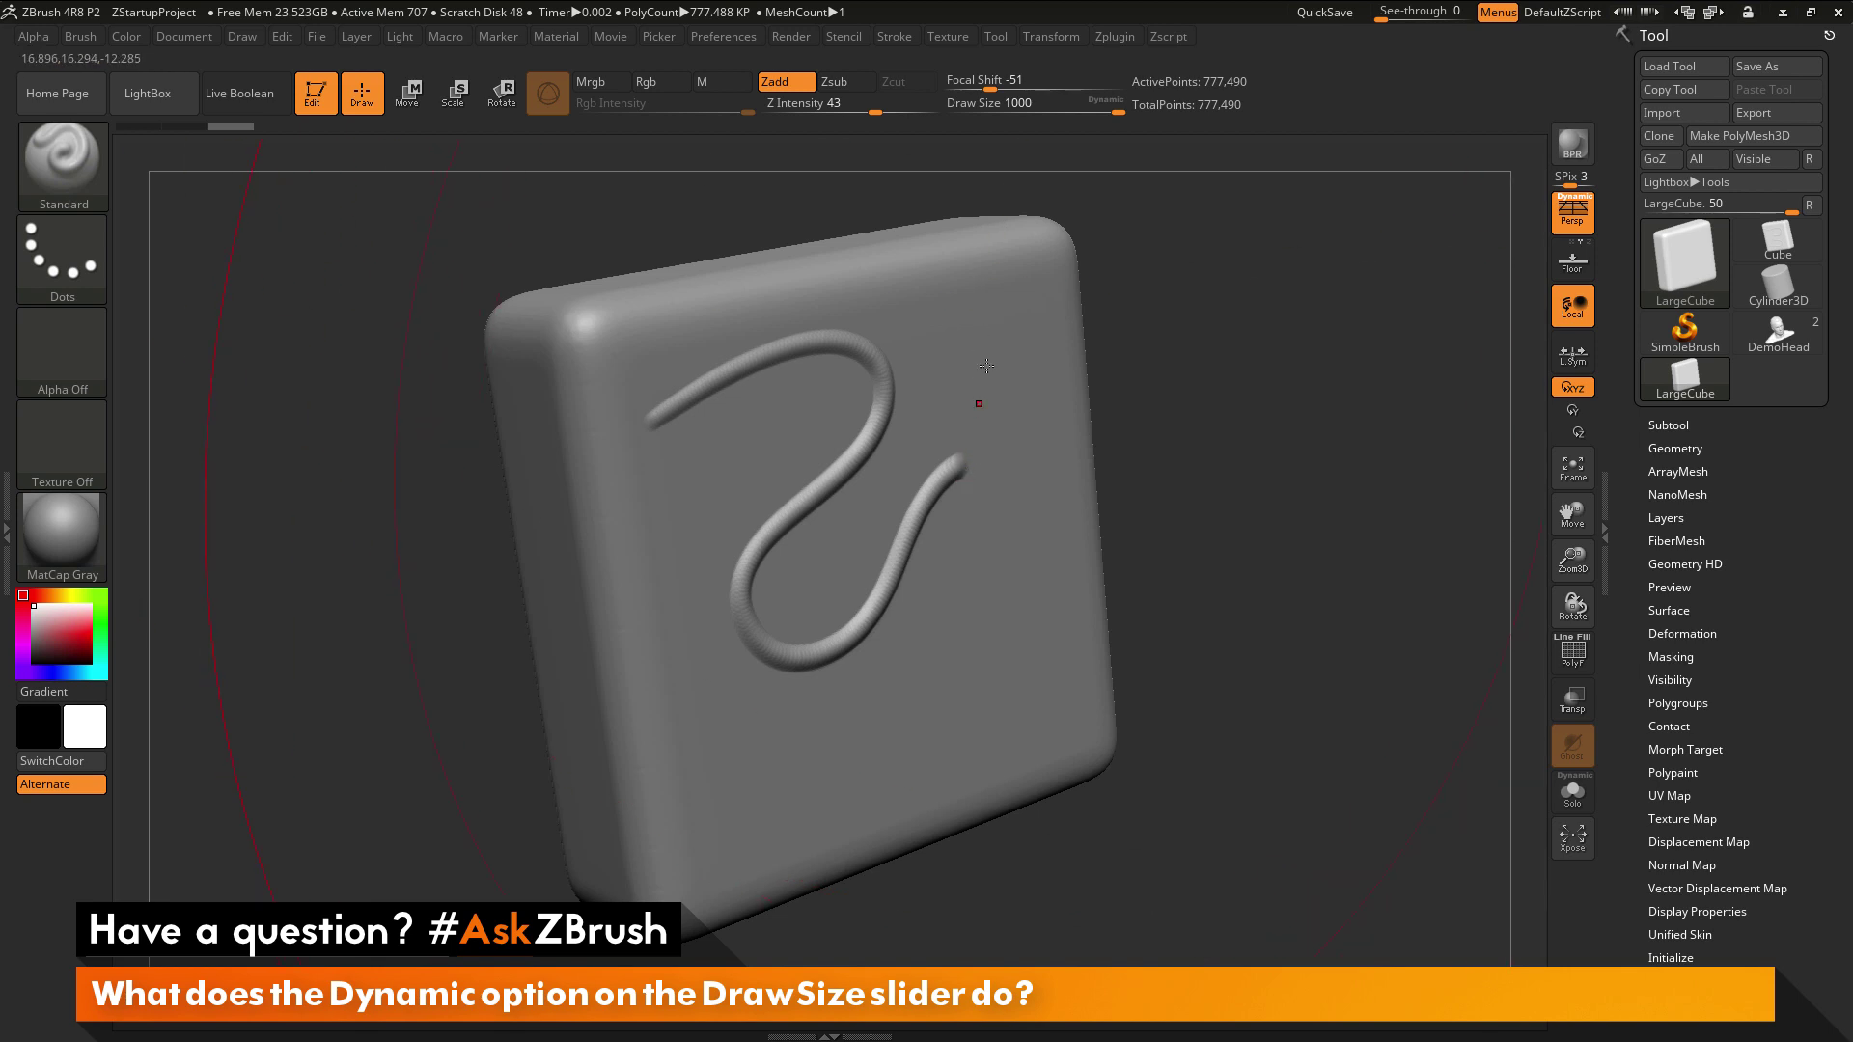
pyautogui.moveTo(1062, 104); pyautogui.dragTo(978, 123)
pyautogui.moveTo(975, 323)
pyautogui.mouseDown()
pyautogui.moveTo(1005, 550)
pyautogui.moveTo(929, 719)
pyautogui.mouseUp()
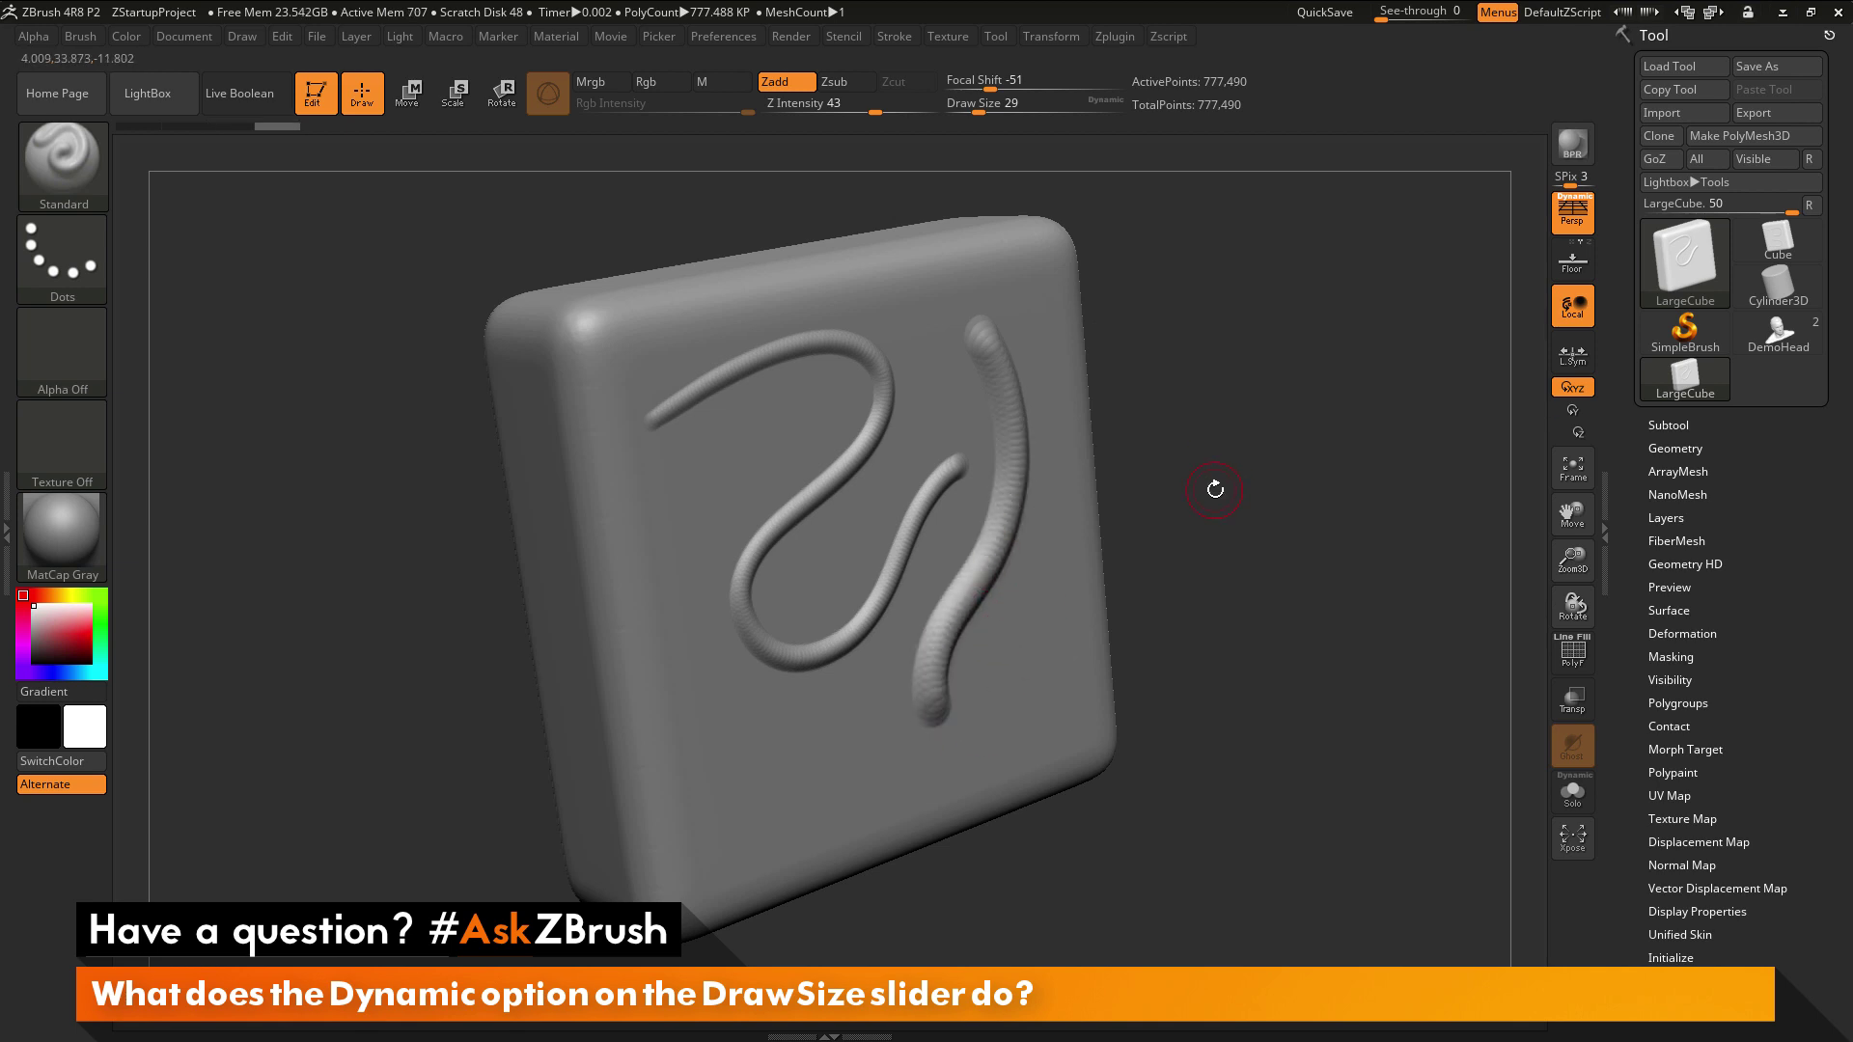
# Step: Undo the thinner right-side stroke, keeping only the looping S-curve
pyautogui.hotkey('ctrl', 'z')
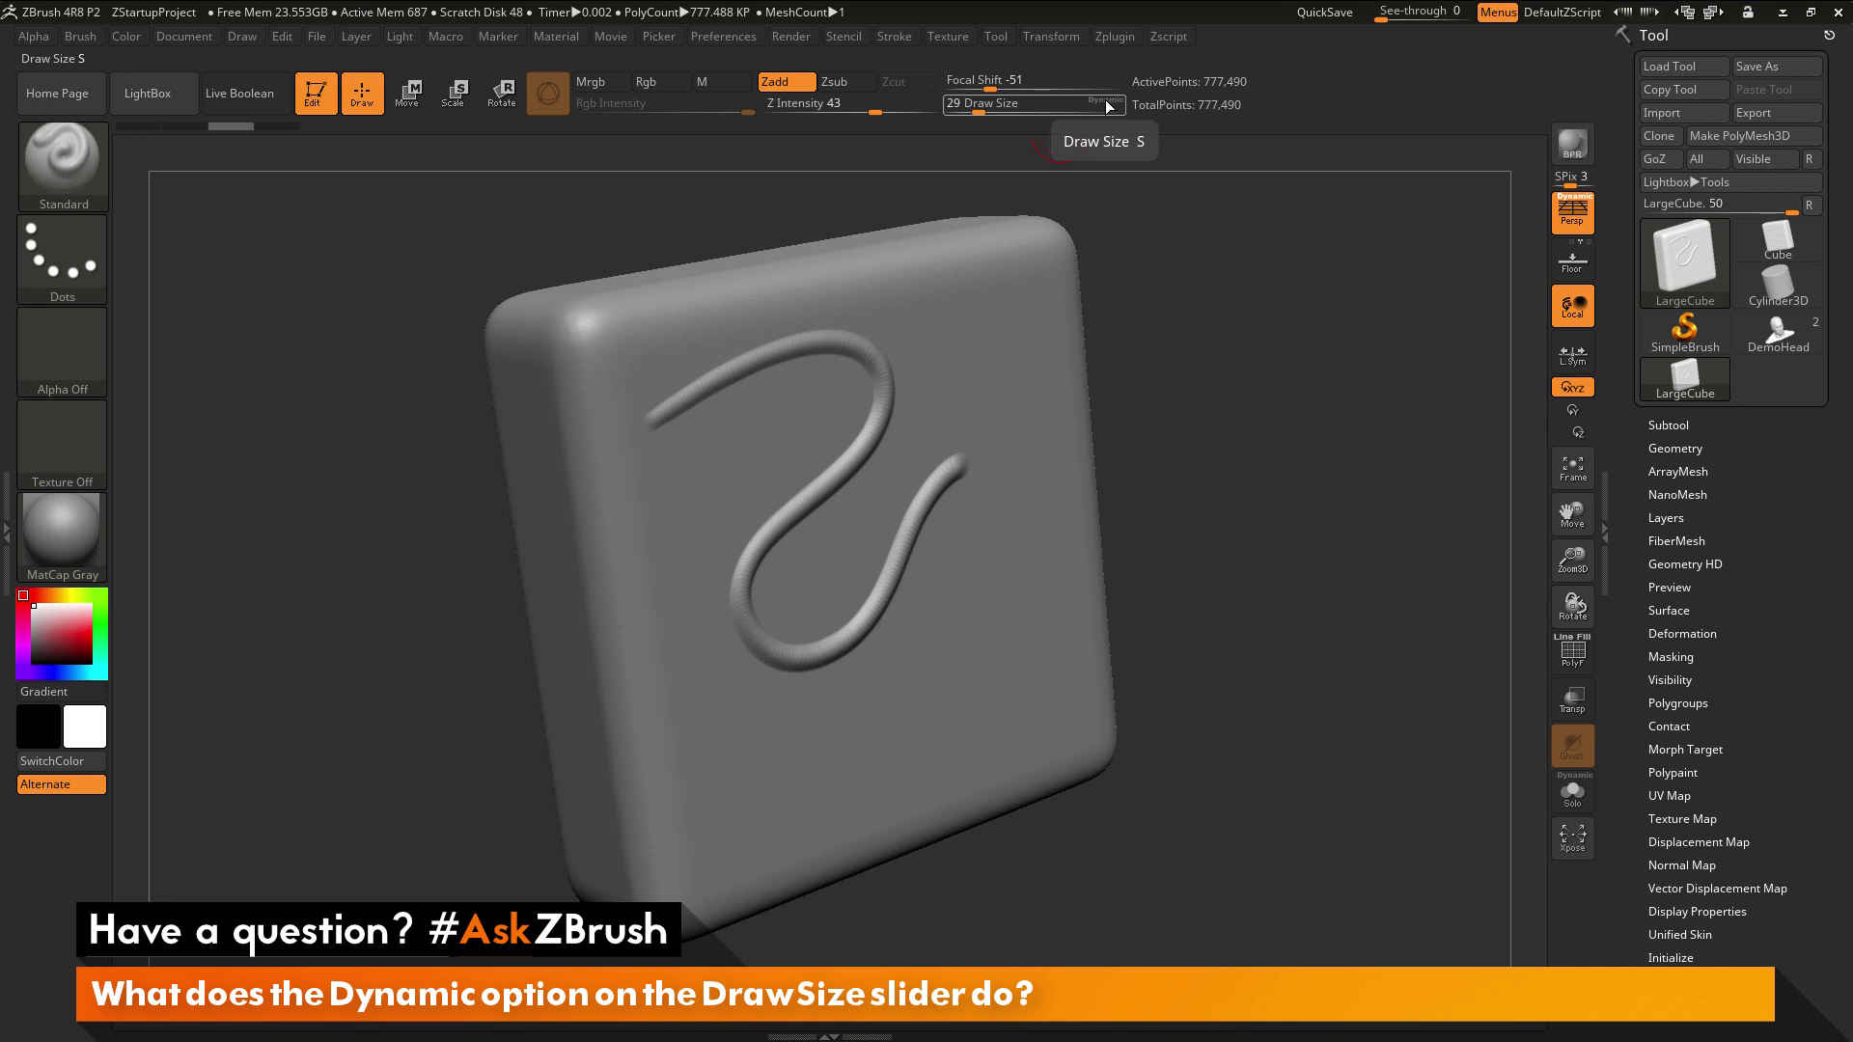
# Step: Show the Preferences Draw settings: Max Brush Size 1000, Dynamic Brush Scale 1
pyautogui.click(738, 35)
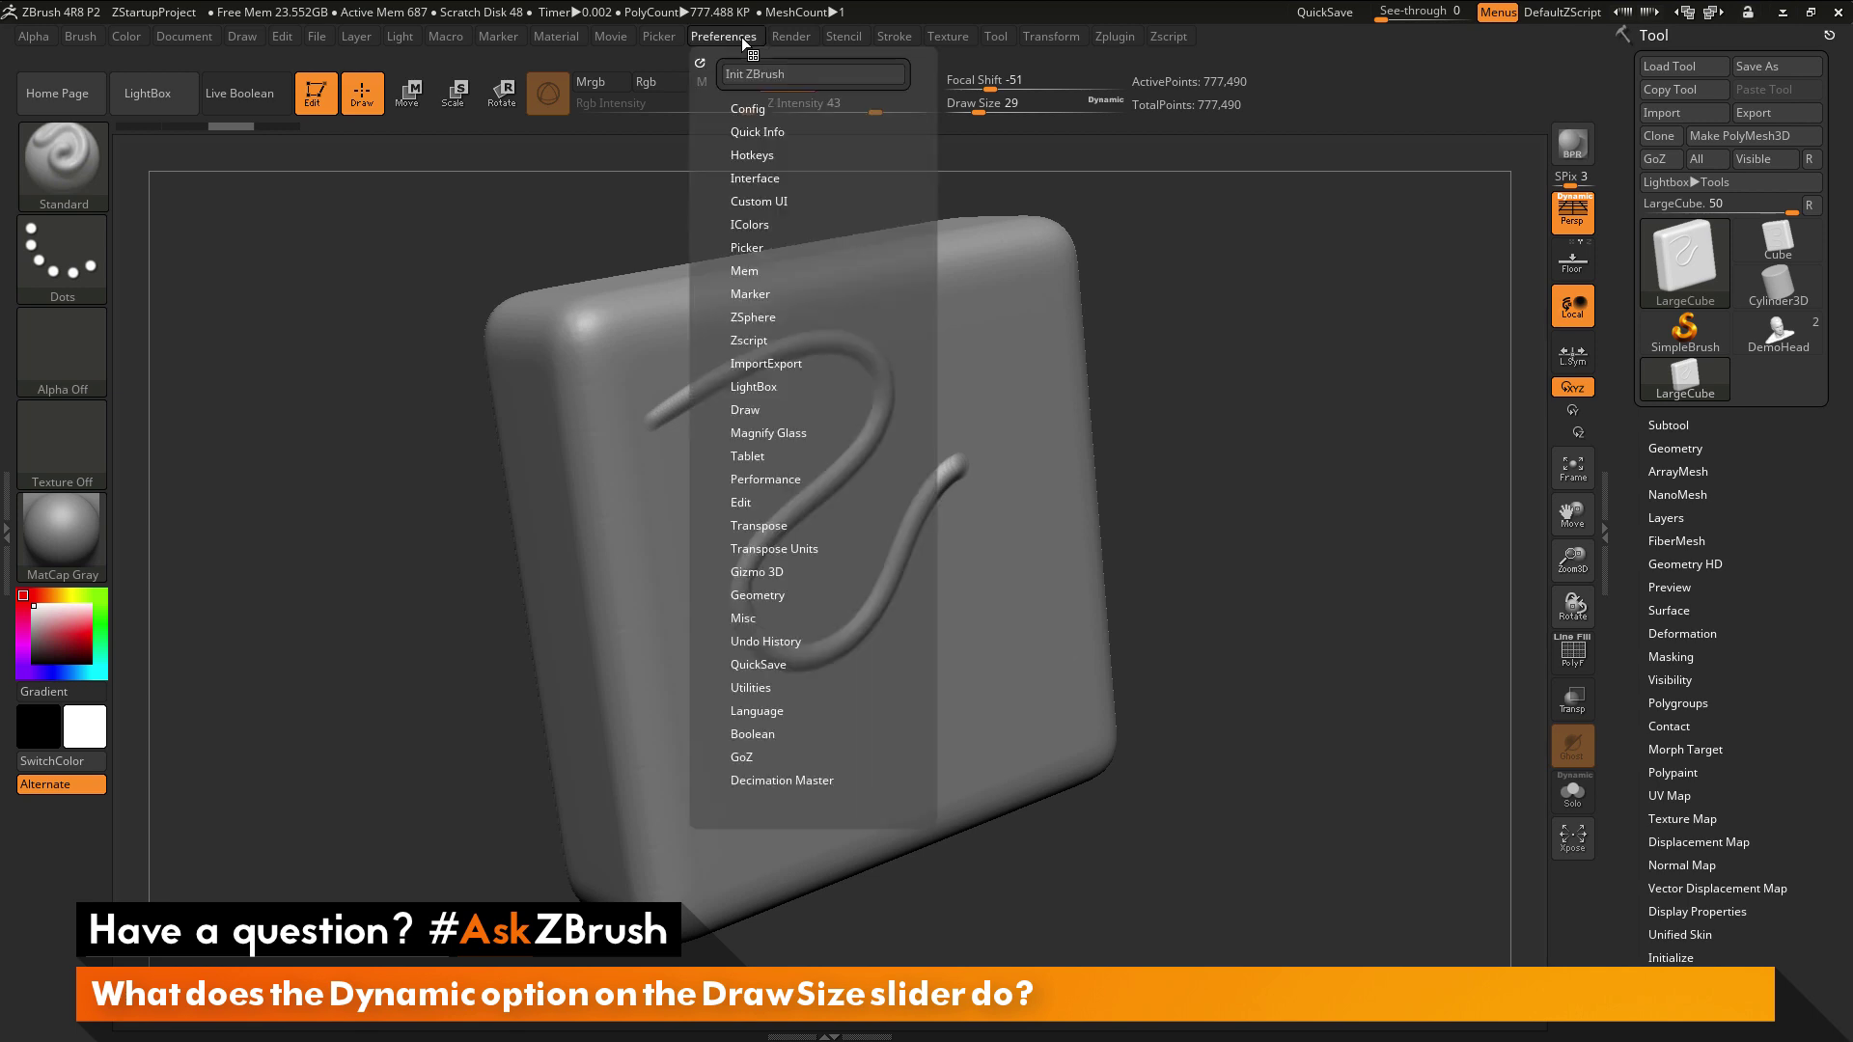
pyautogui.click(748, 410)
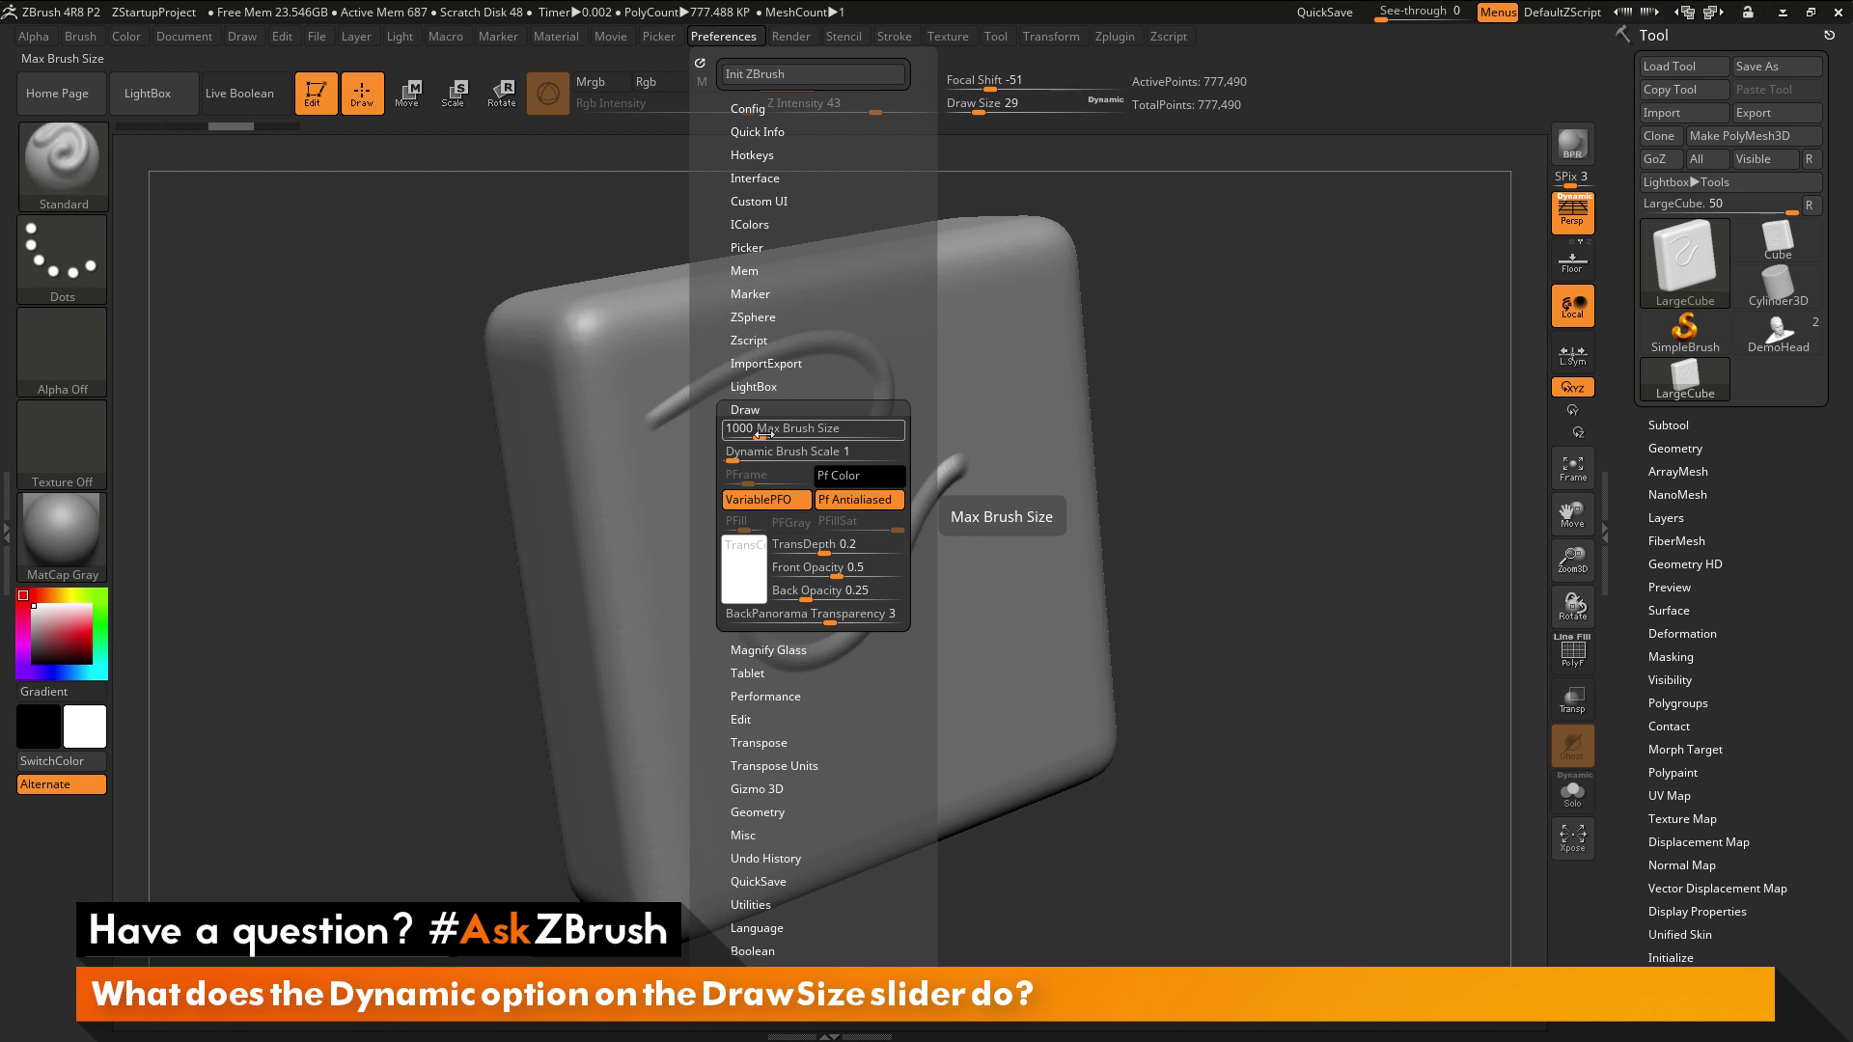
# Step: Set Max Brush Size to 1164 after trying 5000, and raise Dynamic Brush Scale to 50
pyautogui.moveTo(778, 424); pyautogui.dragTo(907, 430)
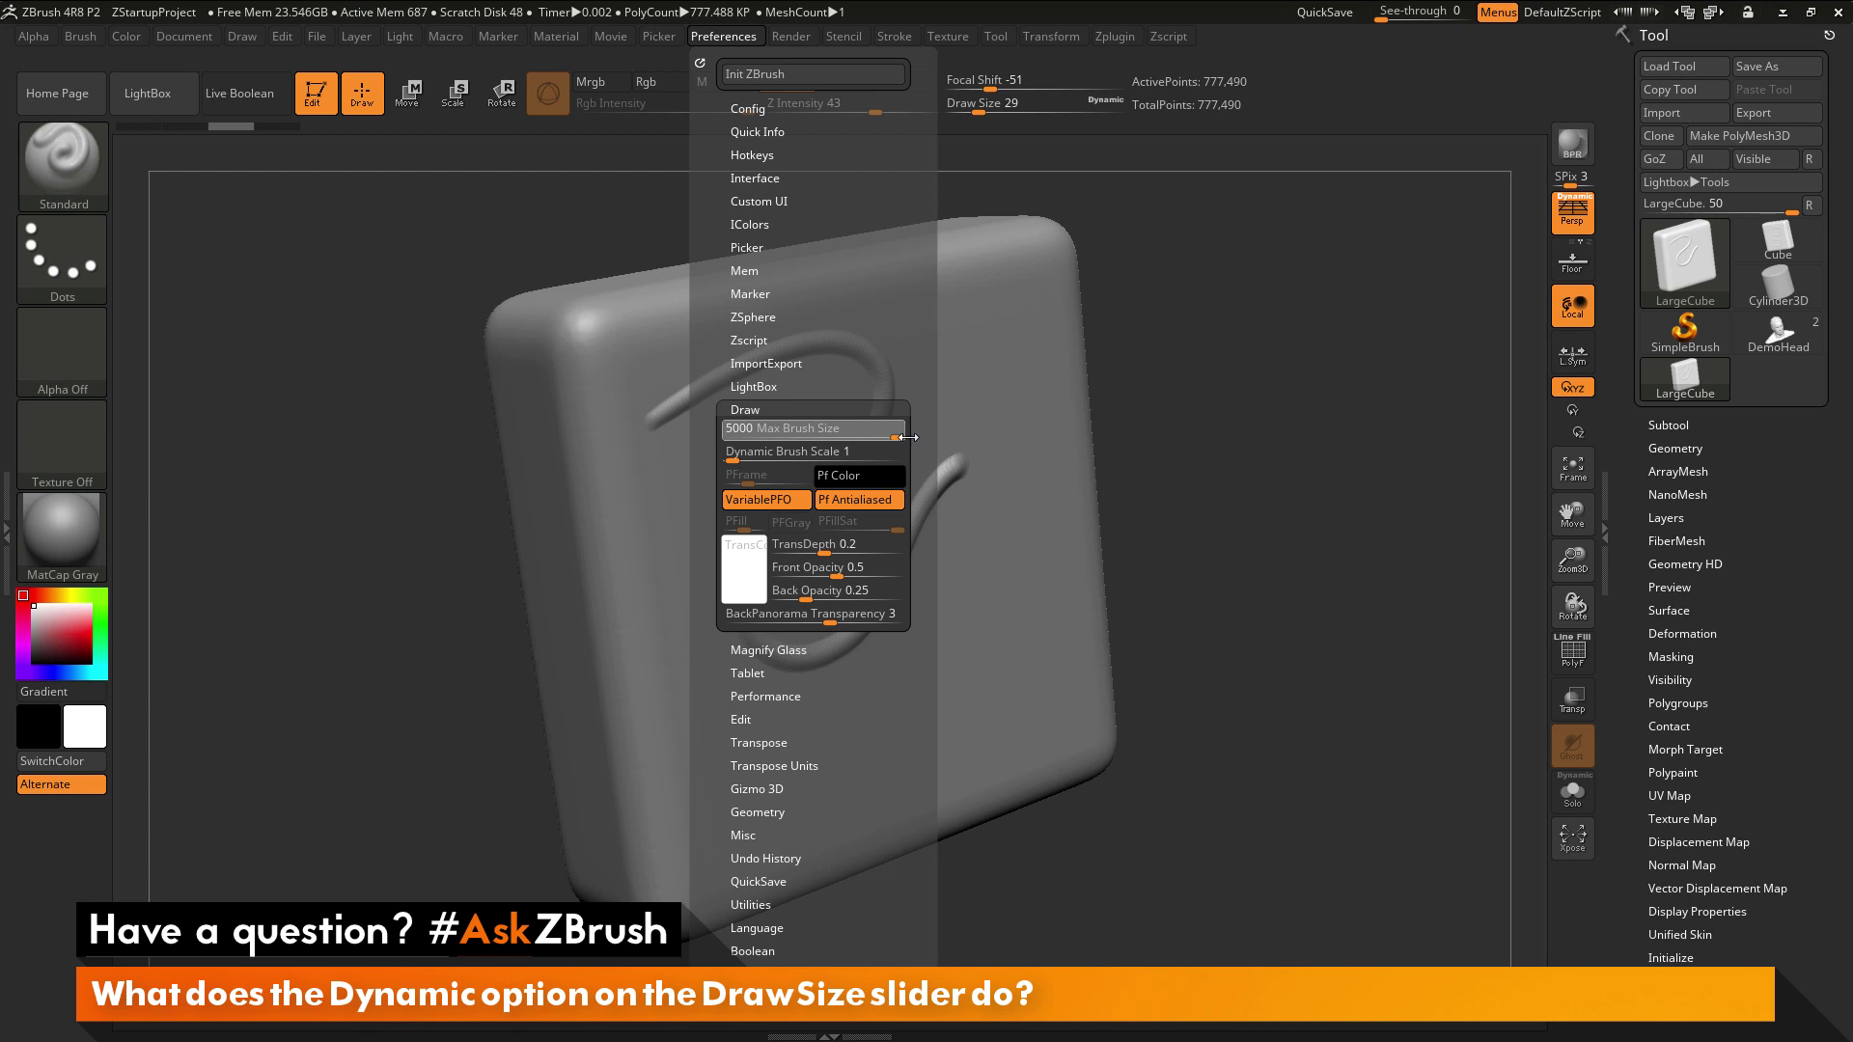
pyautogui.moveTo(905, 438); pyautogui.dragTo(762, 436)
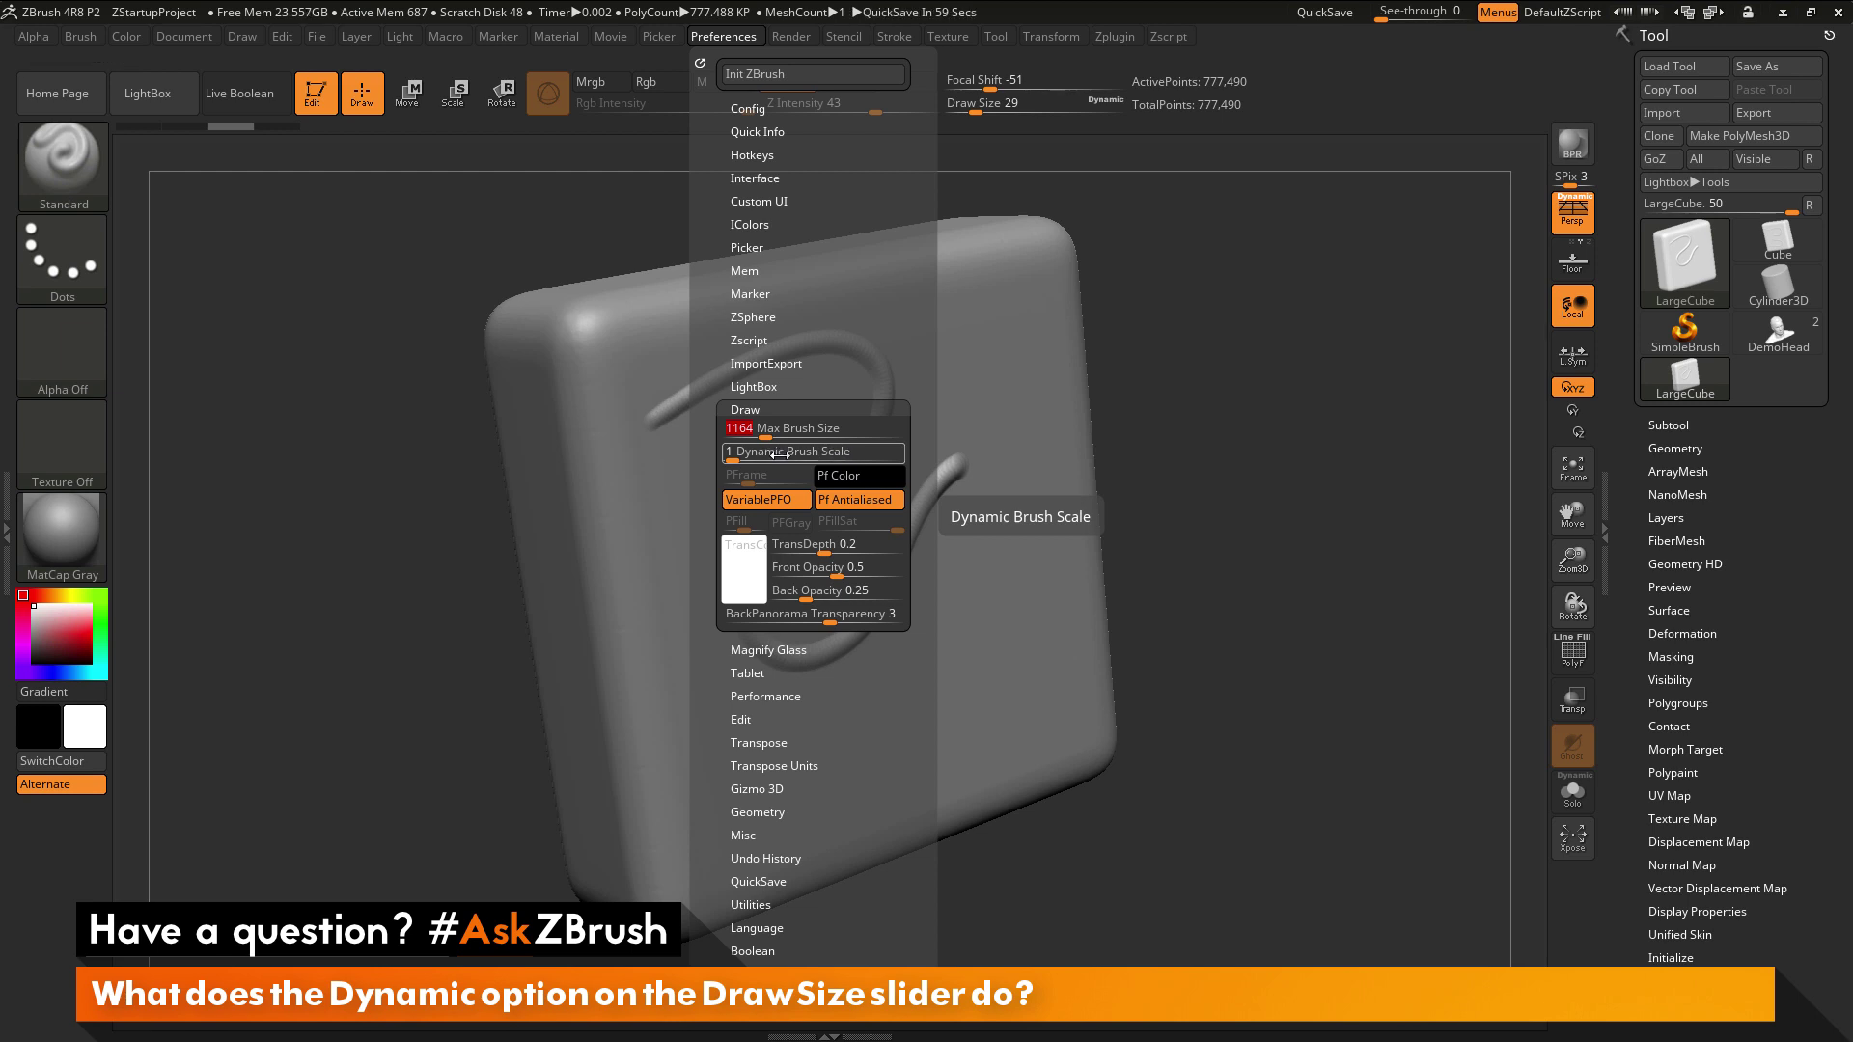
pyautogui.moveTo(807, 452); pyautogui.dragTo(911, 465)
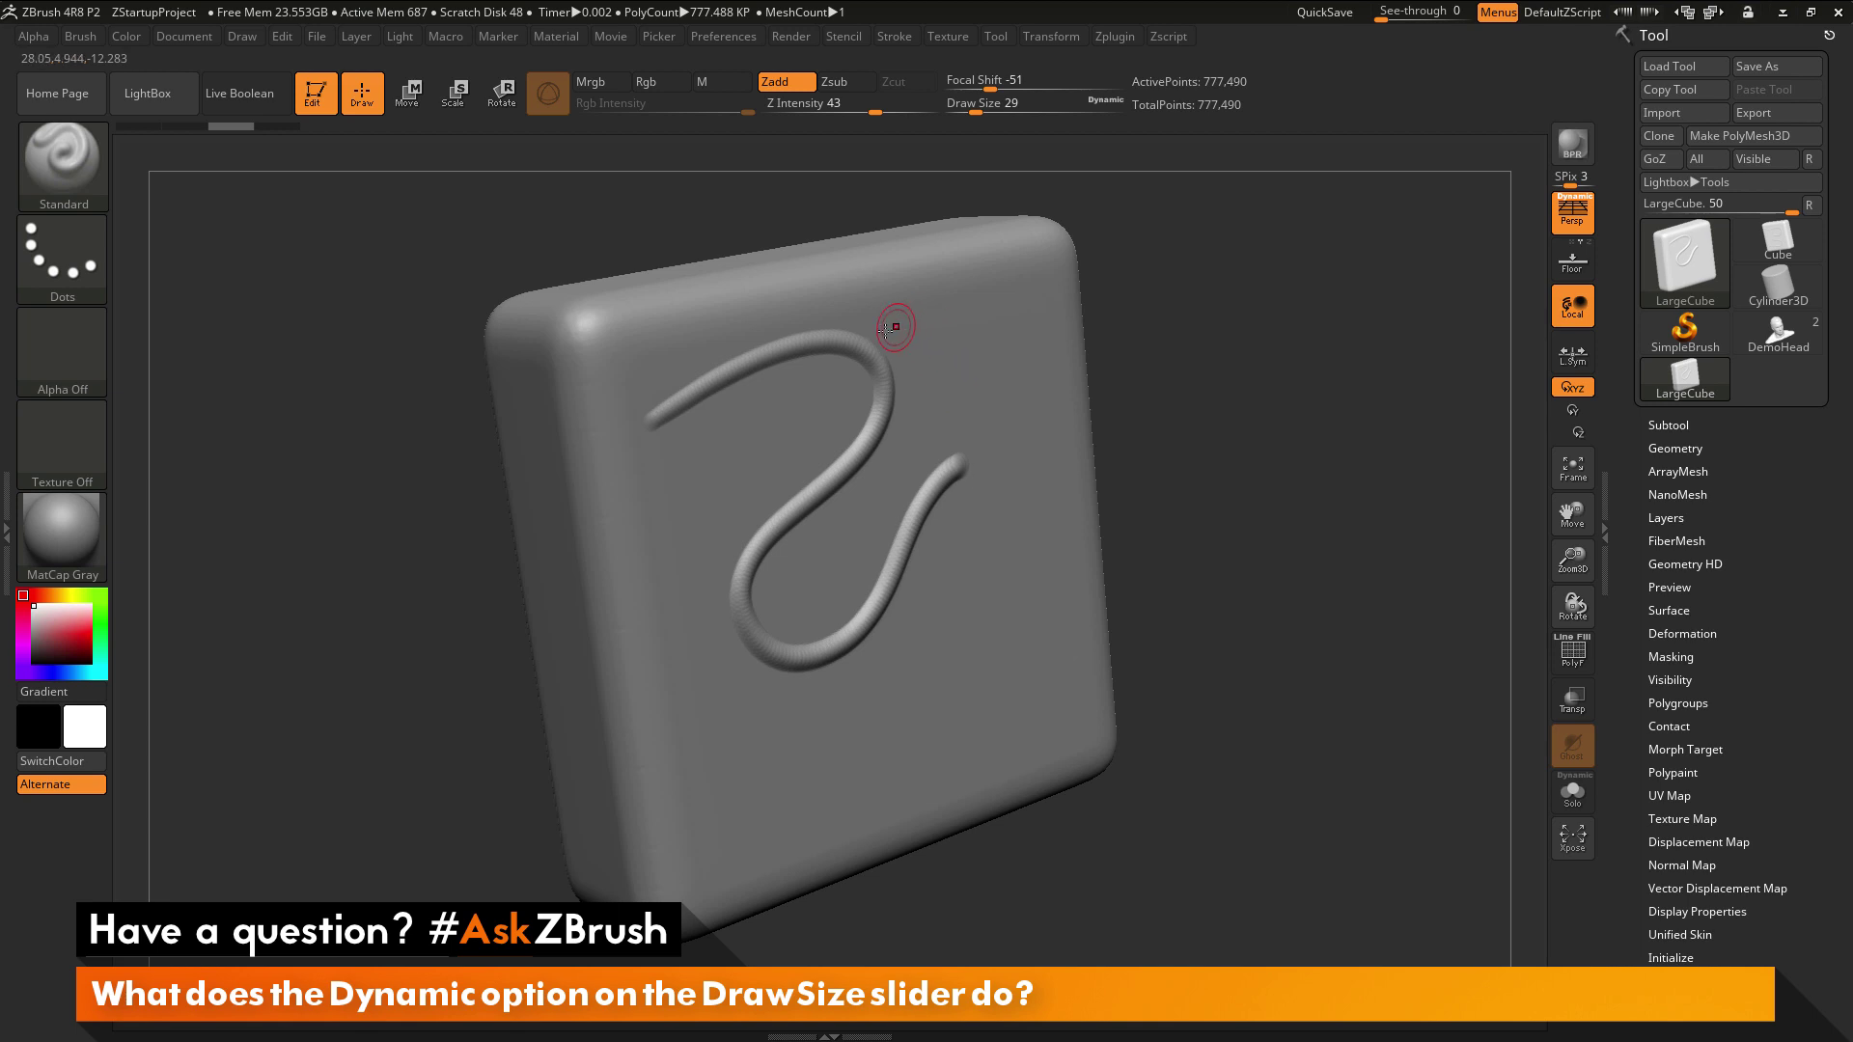
# Step: Sculpt a thick ribbed stroke down the cube's right side, enlarge Draw Size to 433, and reopen Draw preferences
pyautogui.moveTo(923, 323)
pyautogui.mouseDown()
pyautogui.moveTo(970, 329)
pyautogui.moveTo(1018, 375)
pyautogui.moveTo(1030, 455)
pyautogui.moveTo(991, 546)
pyautogui.moveTo(1005, 638)
pyautogui.mouseUp()
pyautogui.moveTo(984, 106); pyautogui.dragTo(1055, 109)
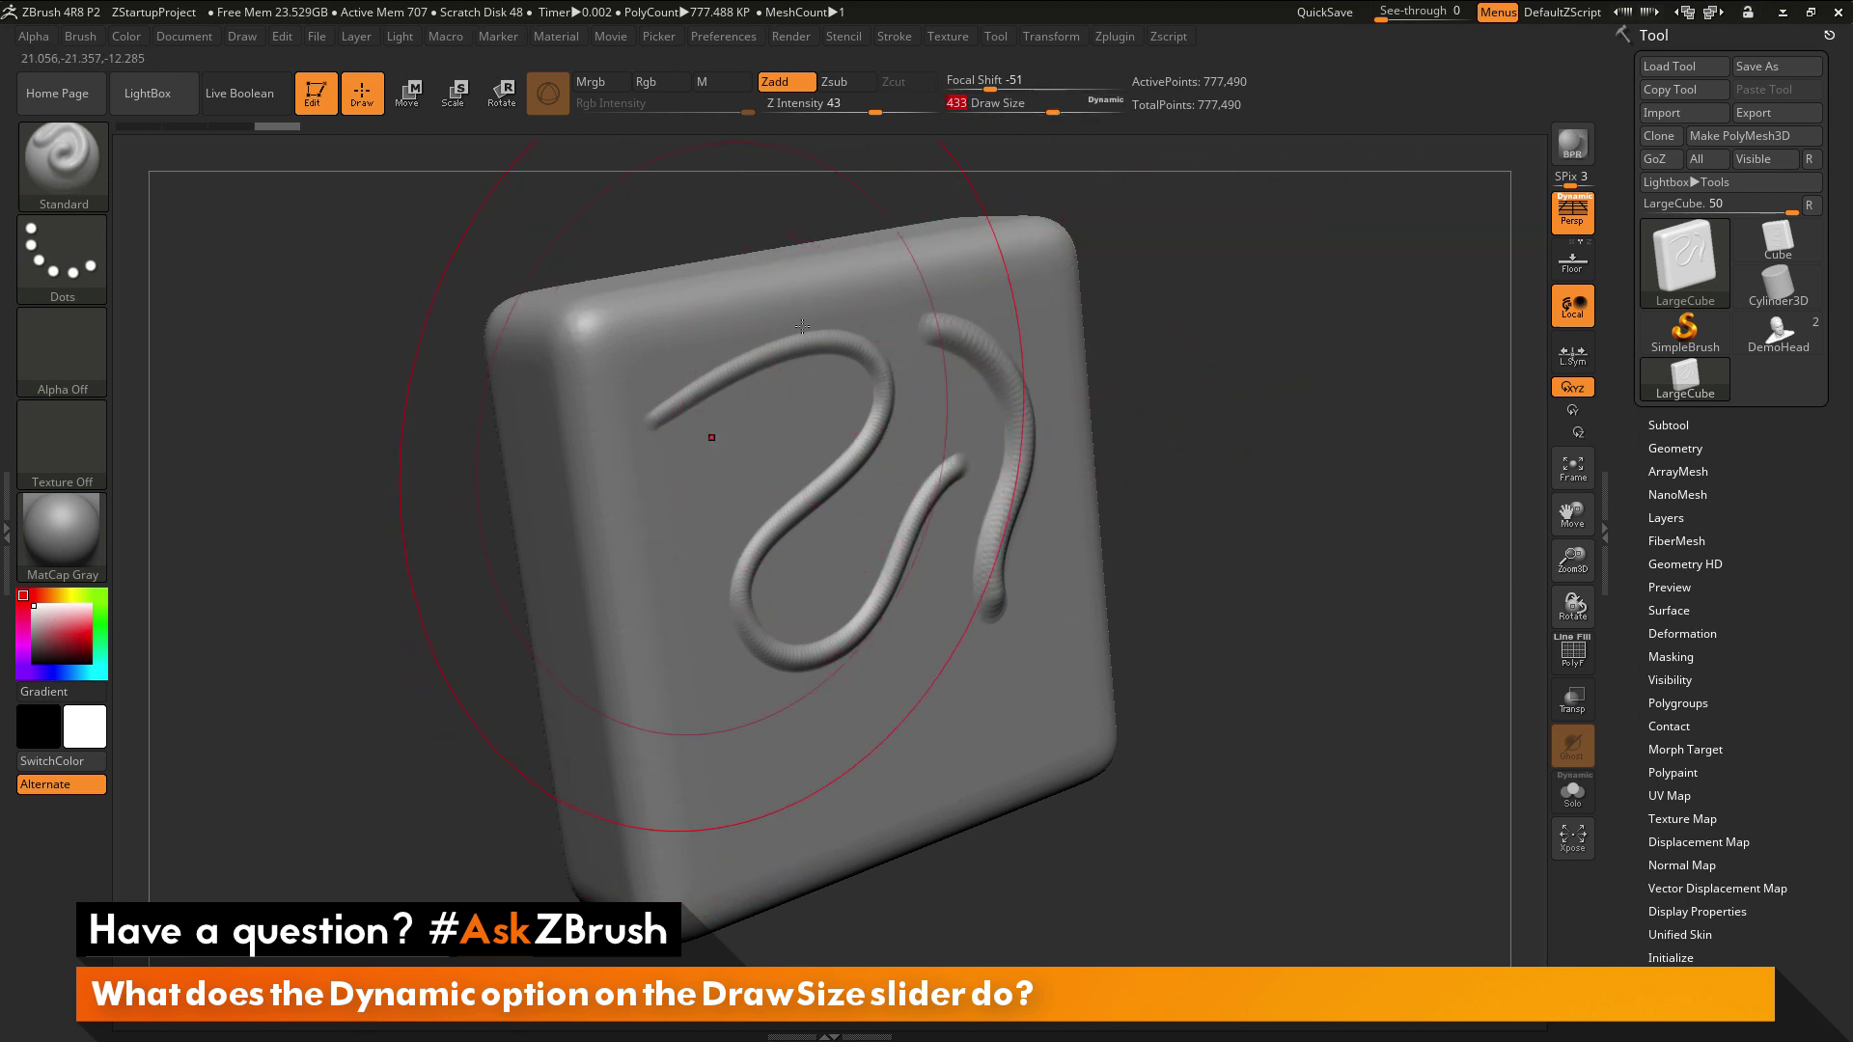
pyautogui.click(1106, 100)
pyautogui.click(743, 39)
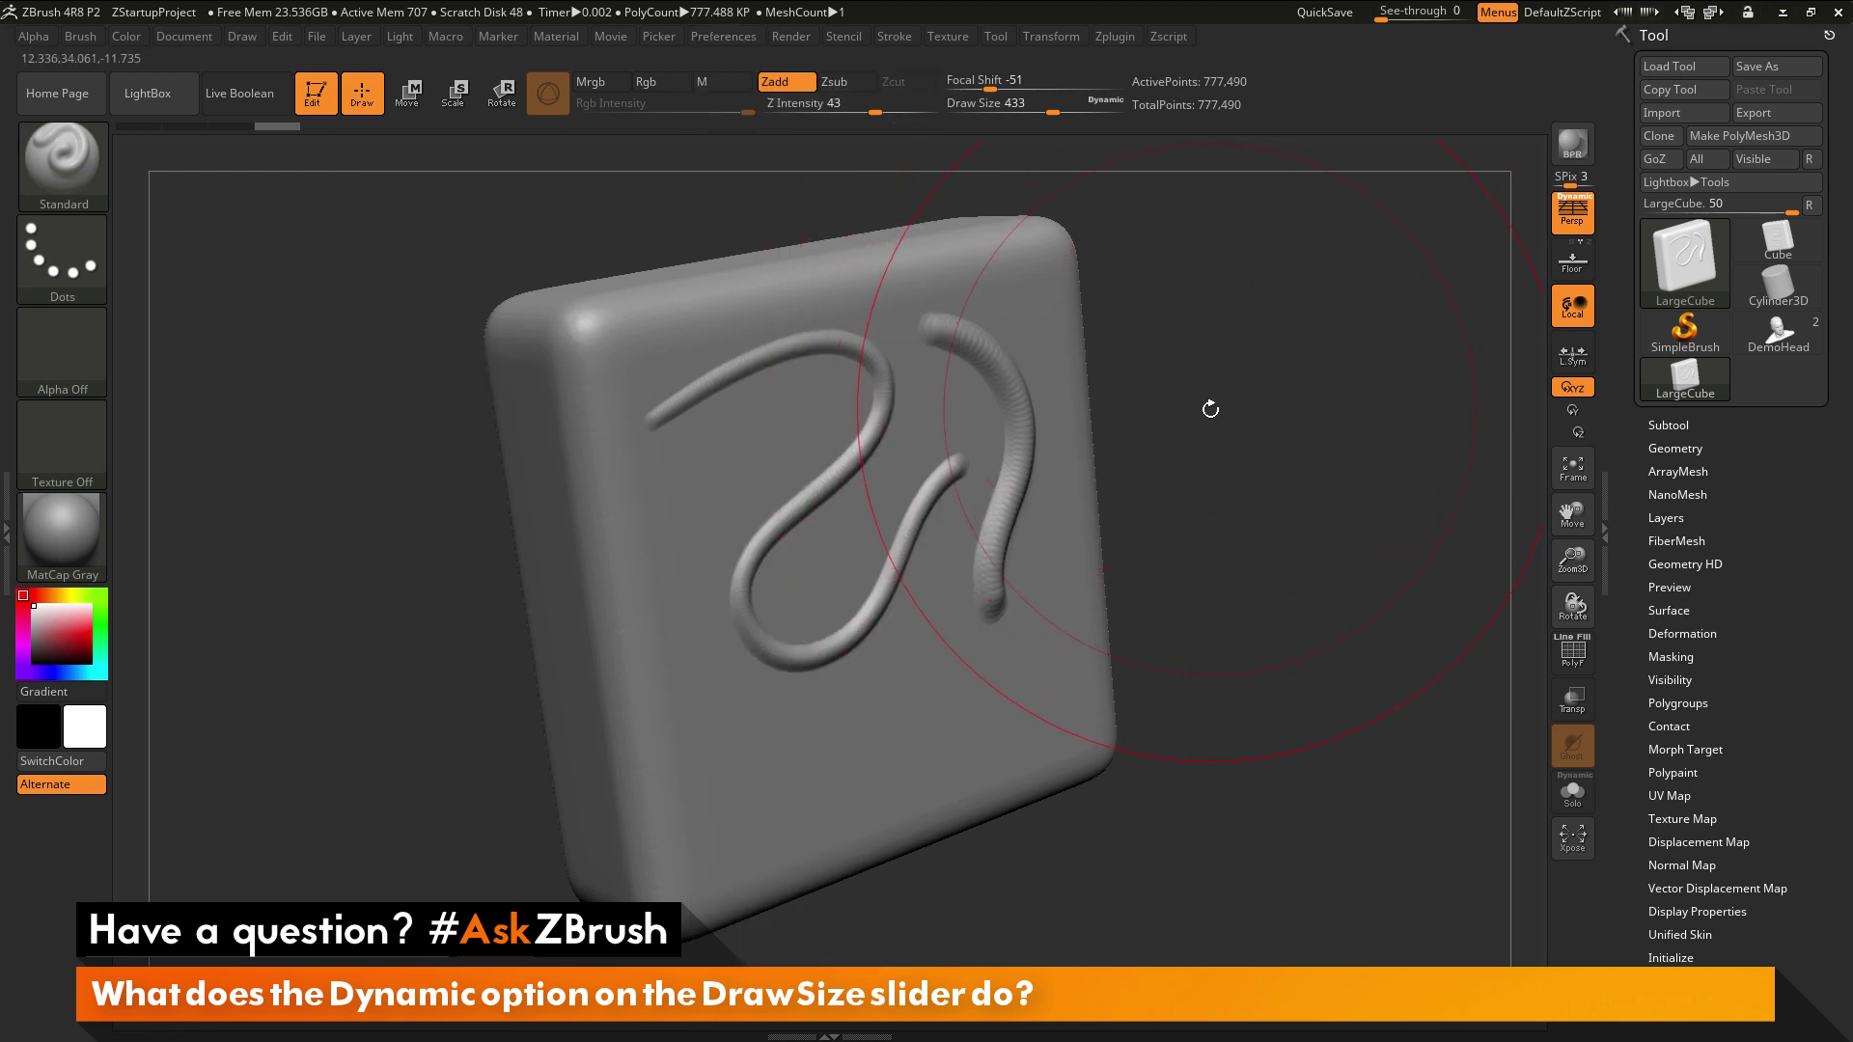
# Step: Zoom out so the cube appears smaller and reduce Draw Size to 66
pyautogui.moveTo(1217, 422)
pyautogui.keyDown('alt'); pyautogui.mouseDown()
pyautogui.moveTo(1192, 339)
pyautogui.moveTo(1142, 365)
pyautogui.moveTo(1050, 370)
pyautogui.mouseUp(); pyautogui.keyUp('alt')
pyautogui.press('space')
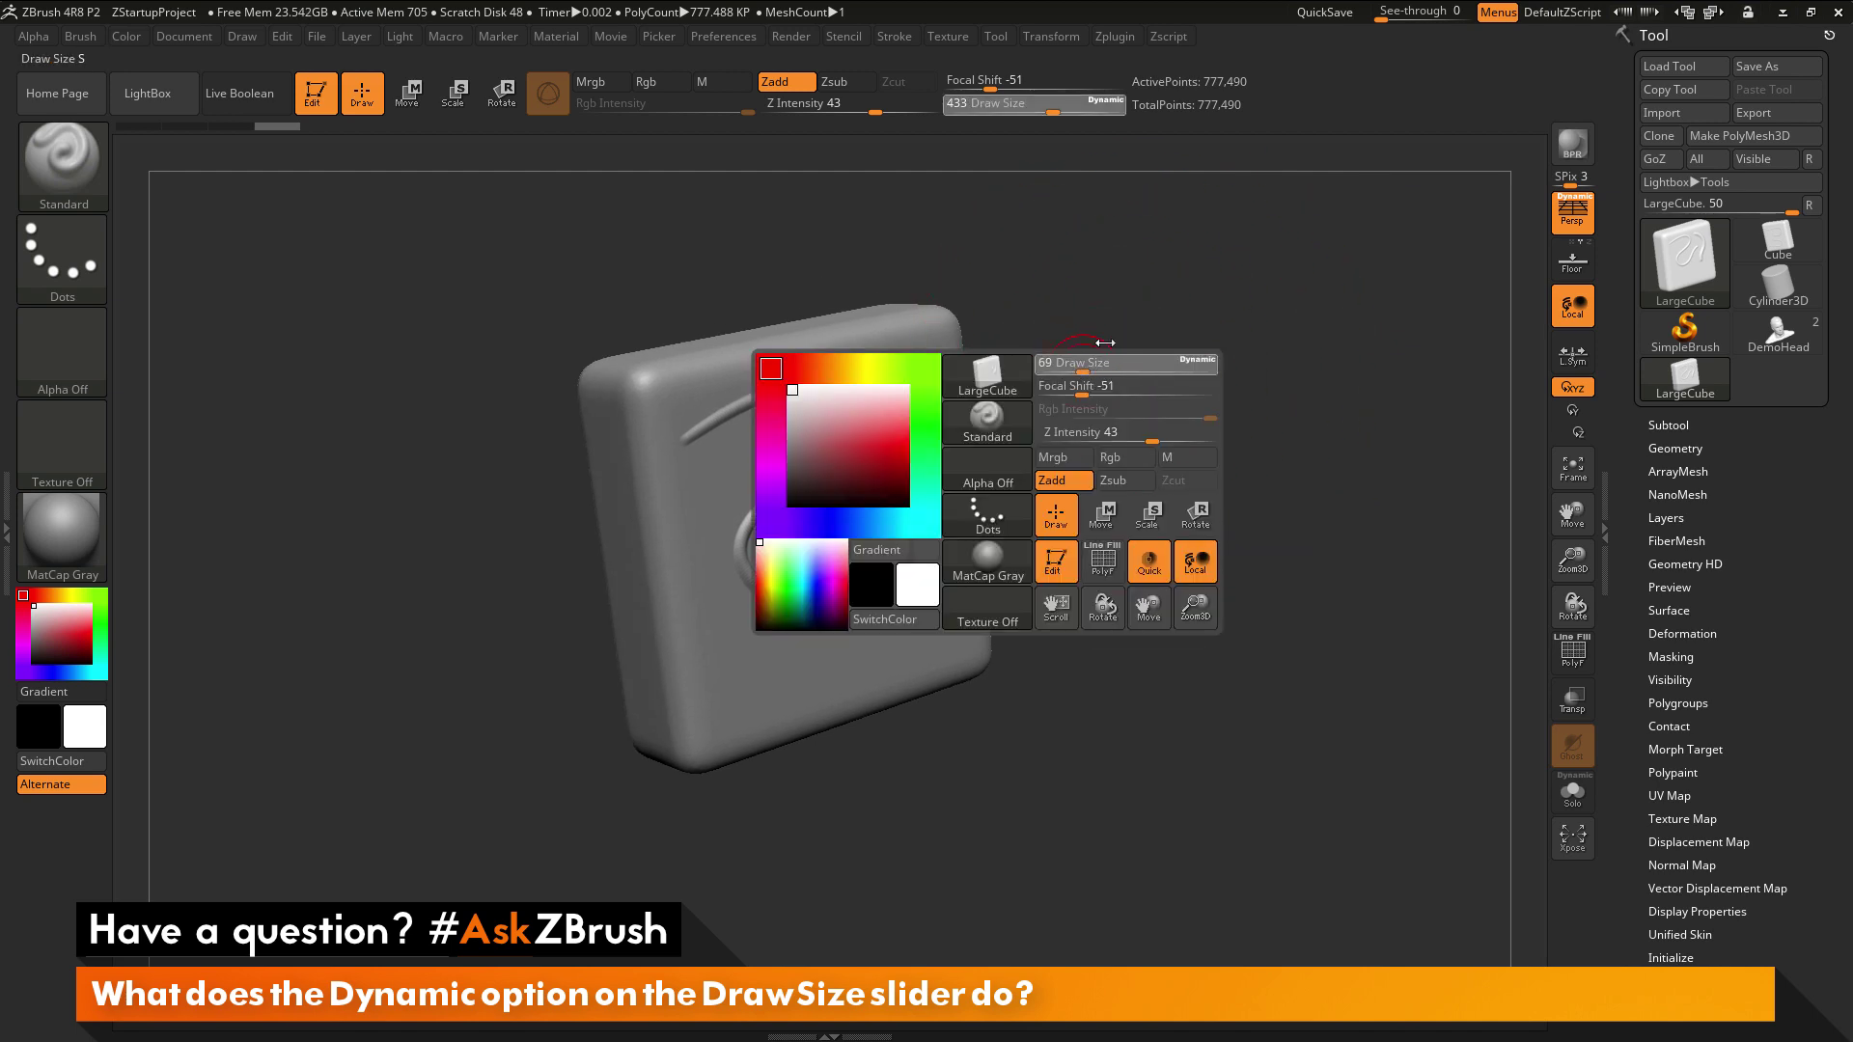